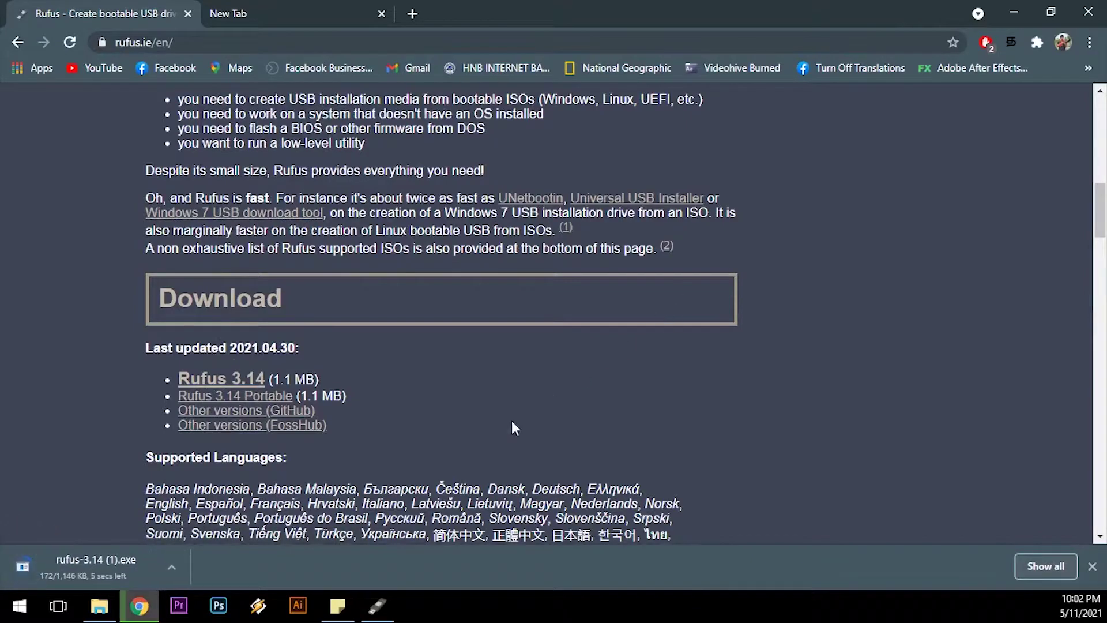
Run the downloaded rufus-3.14 (1).exe and clear away the browser and ISO folder windows around it
click(78, 569)
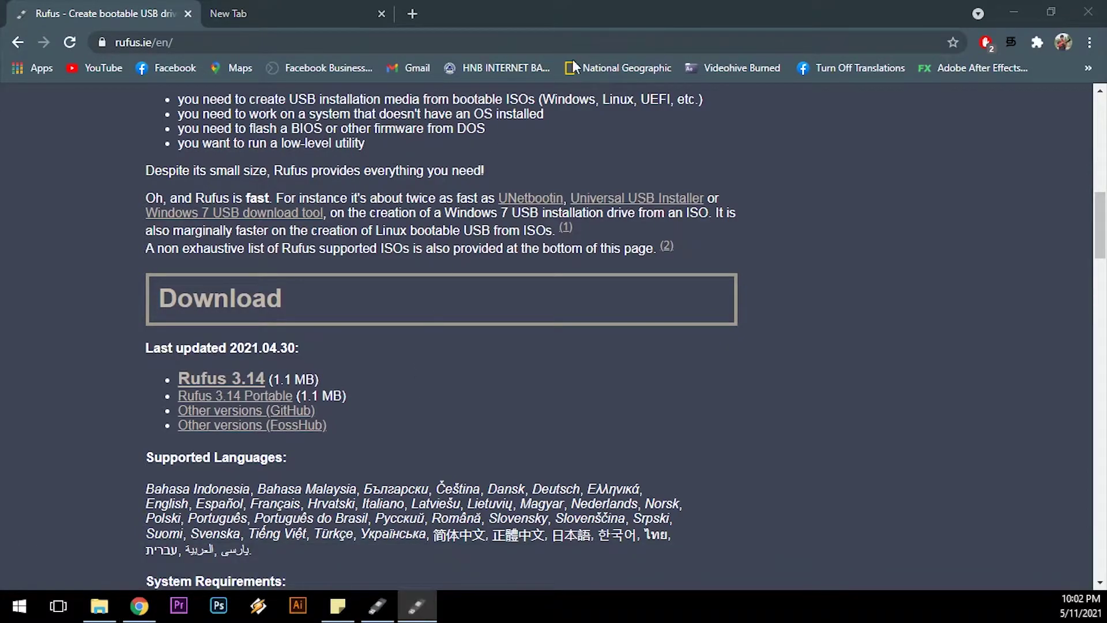
click(1013, 9)
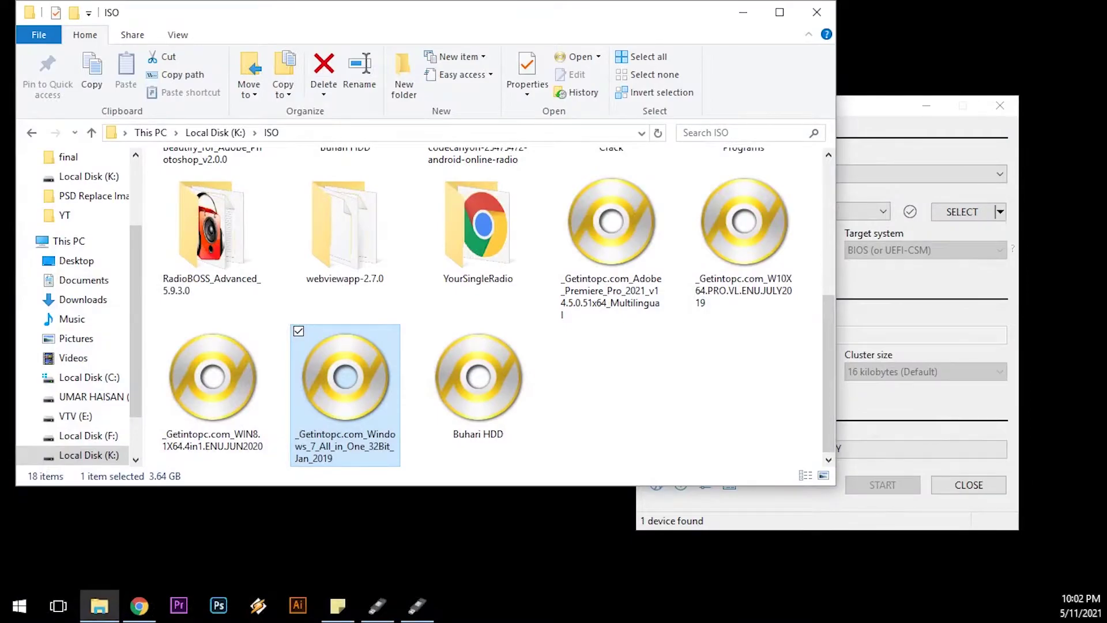
drag(829, 109, 727, 112)
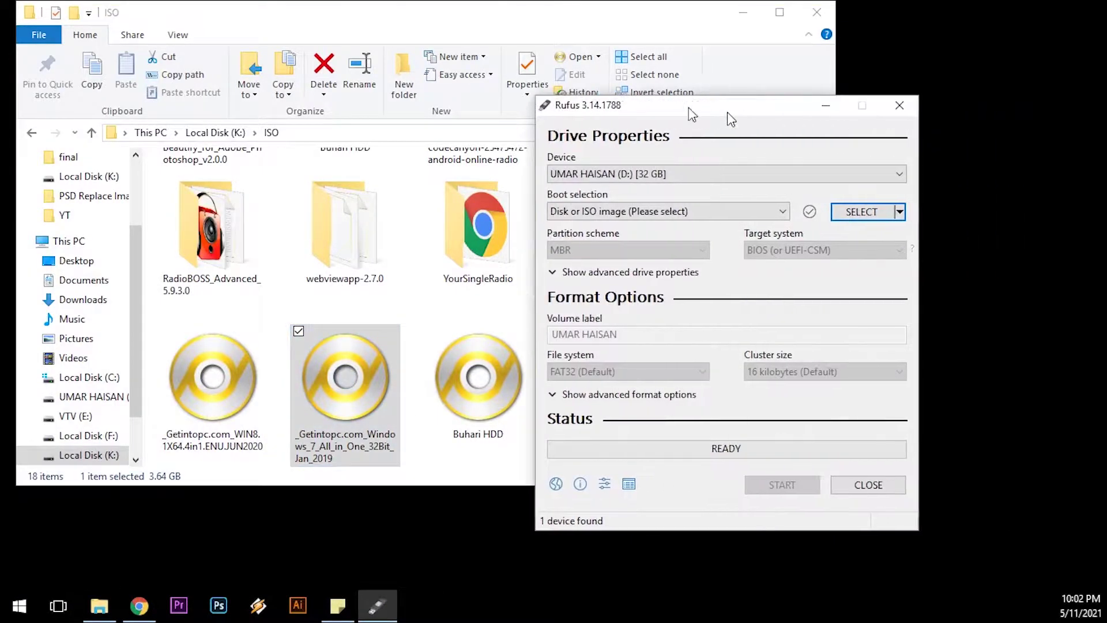
click(816, 12)
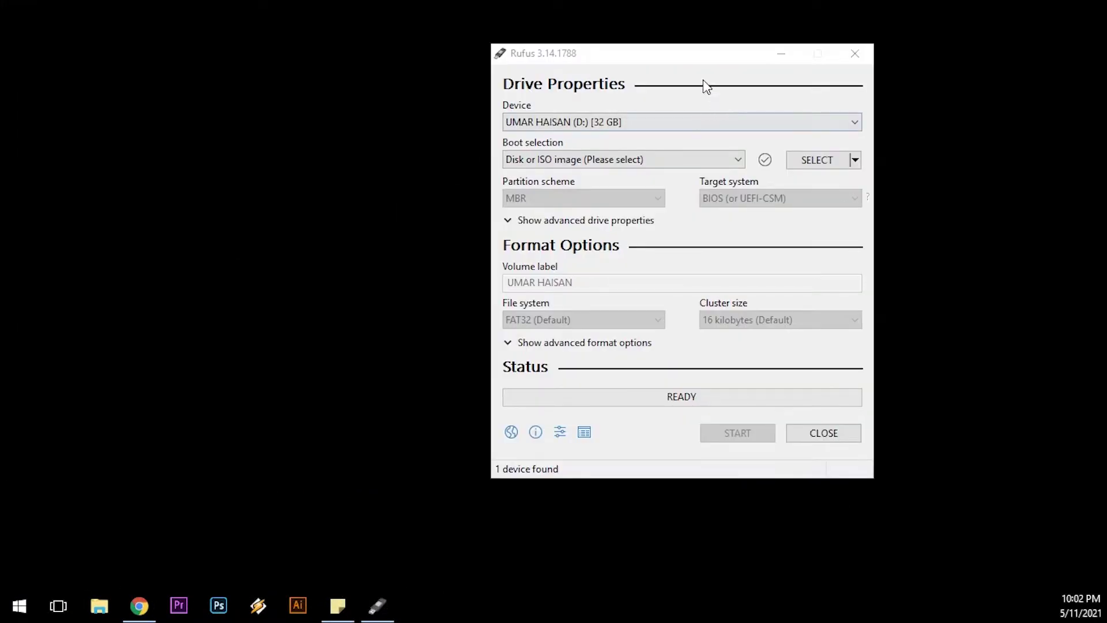
drag(671, 63, 517, 67)
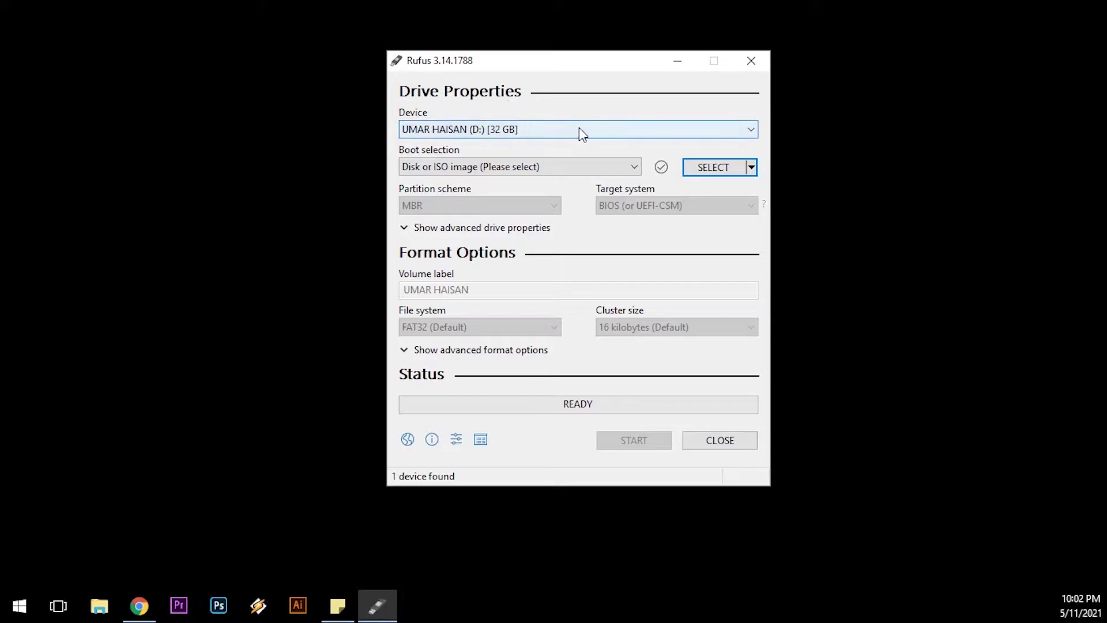
Select the 32 GB USB drive (D:) as the target device
click(421, 129)
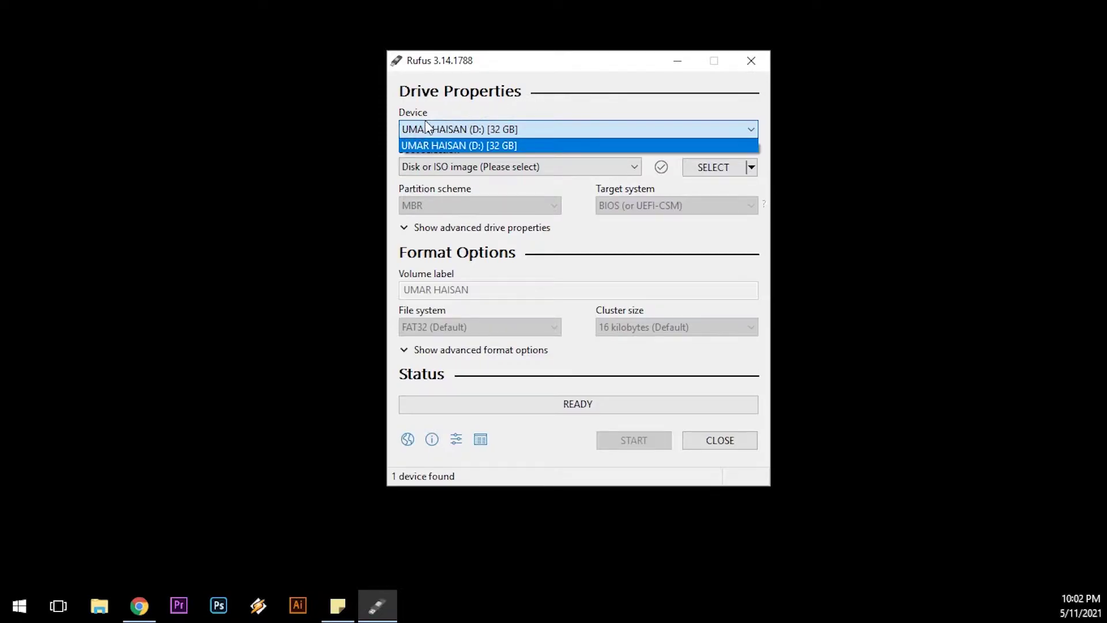
click(413, 128)
click(458, 128)
click(497, 145)
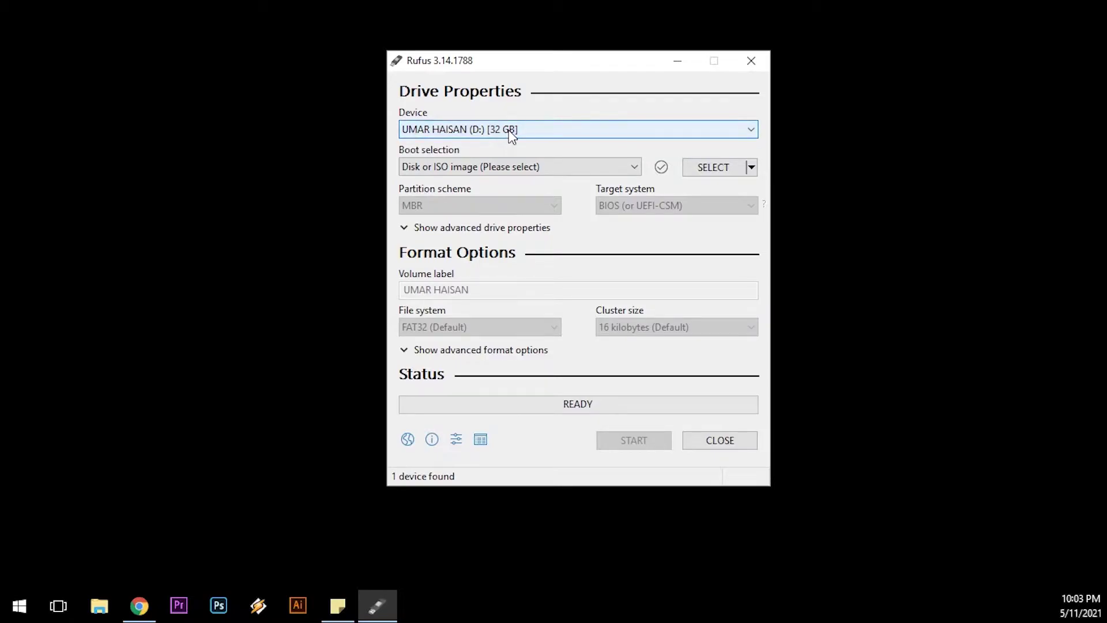
click(511, 135)
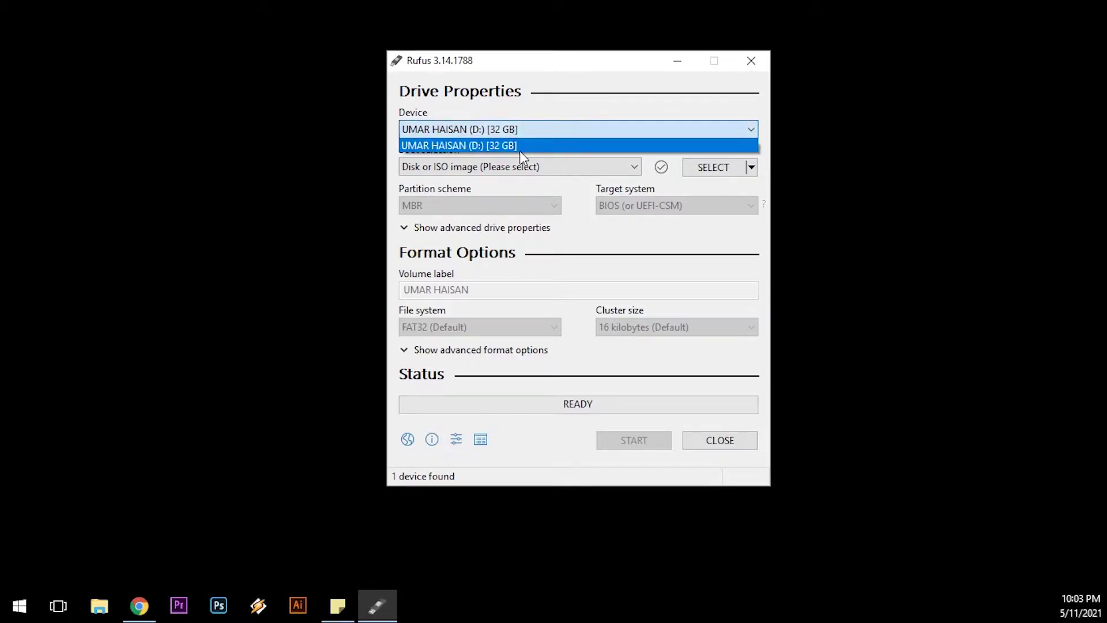
click(485, 144)
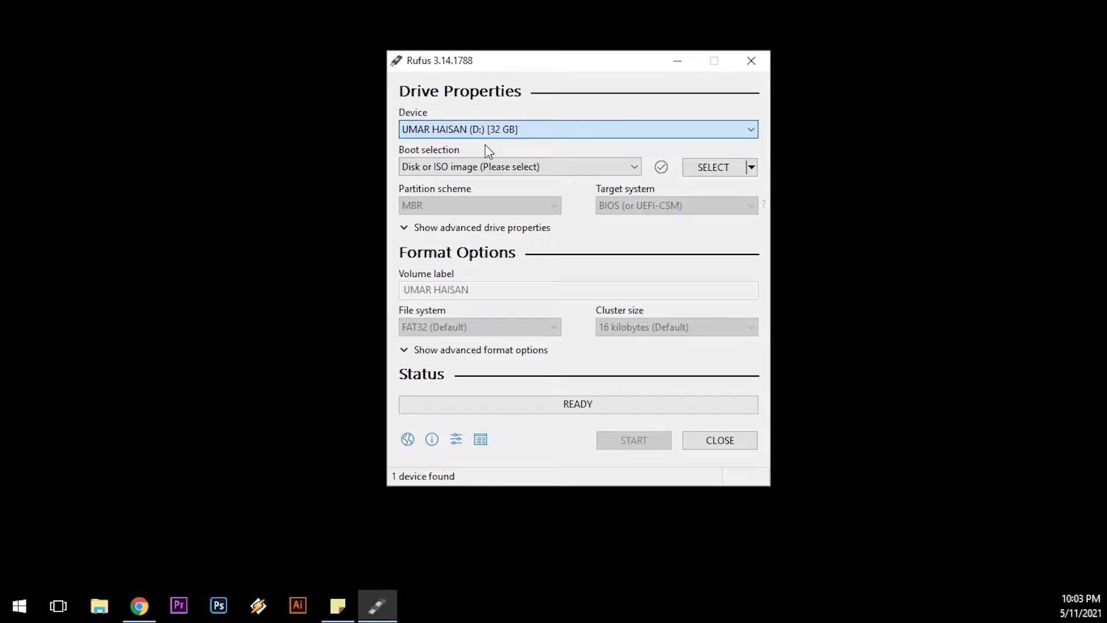
click(524, 131)
click(431, 144)
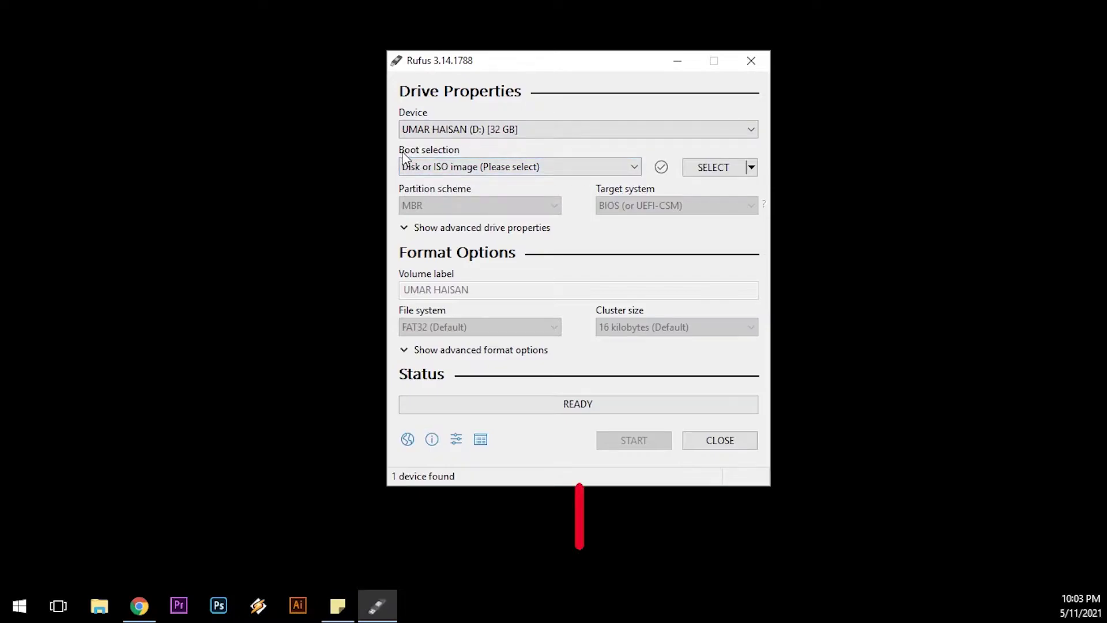
Set the boot selection to Disk or ISO image
click(507, 166)
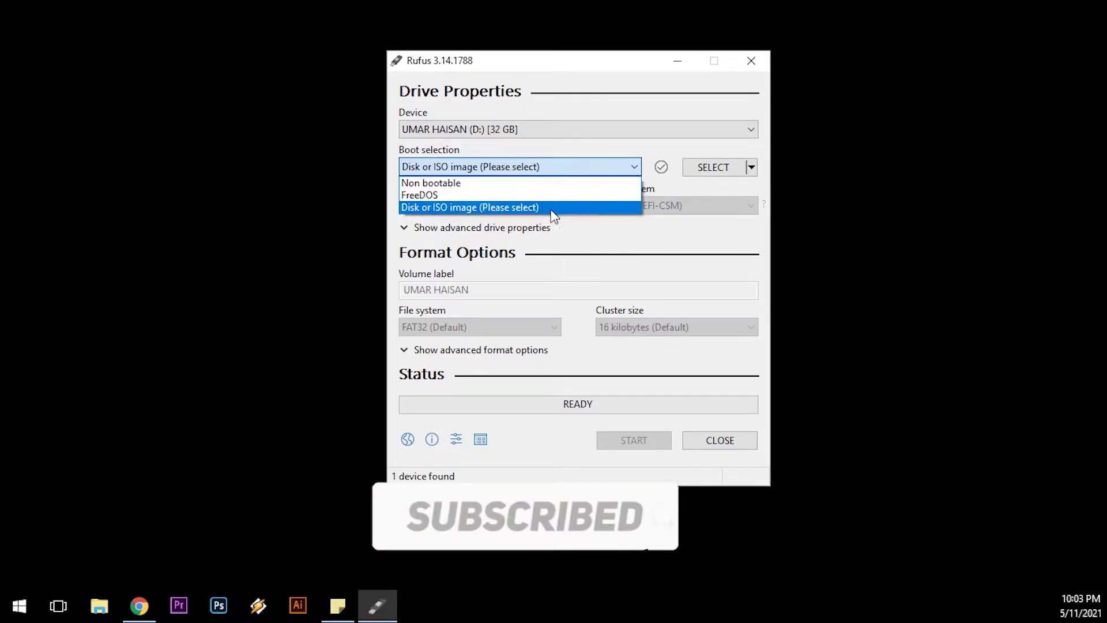
click(511, 211)
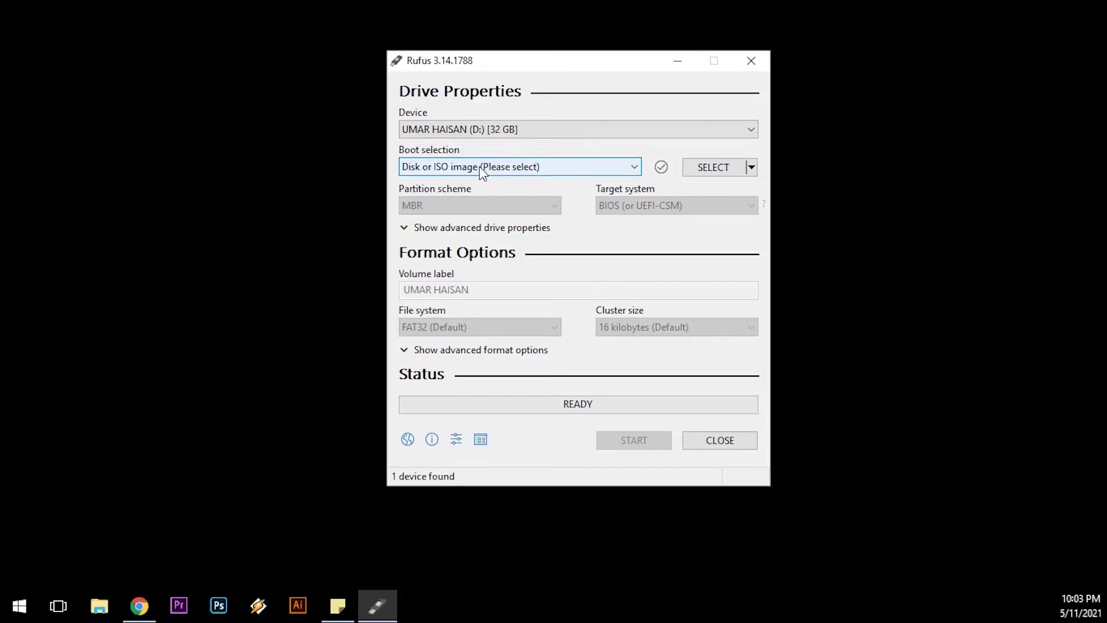
click(497, 171)
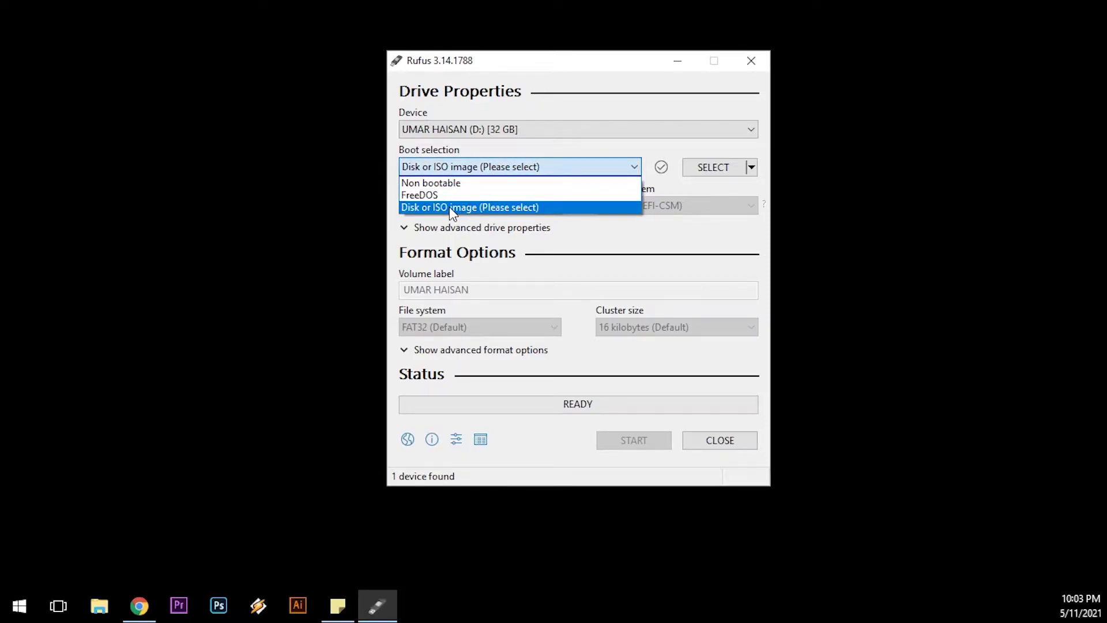
click(429, 207)
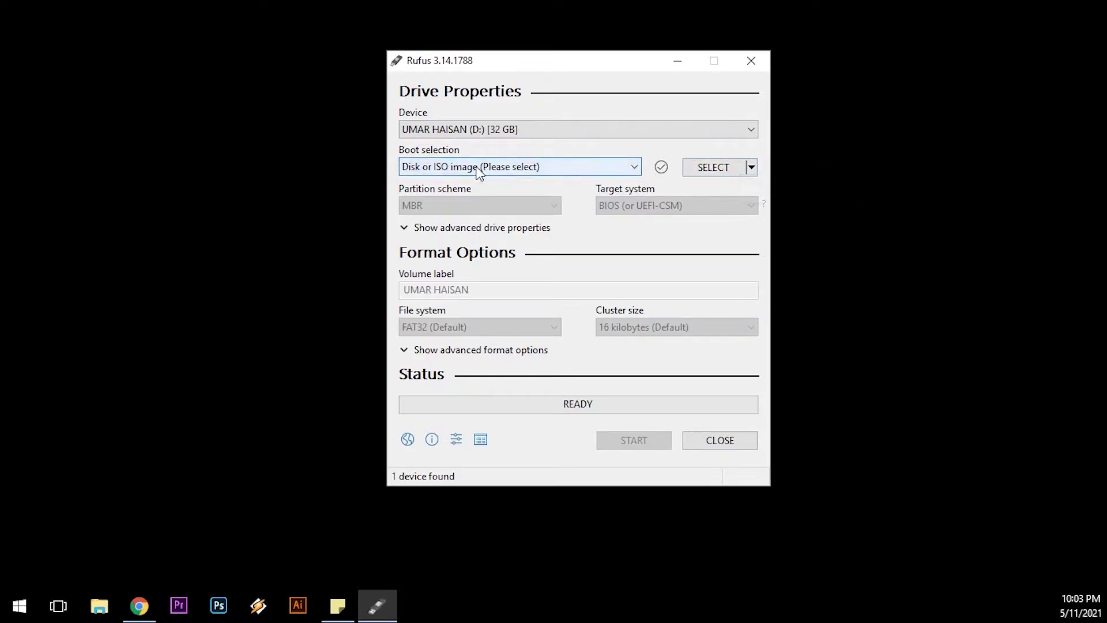
Load the Windows 10 image _Getintopc.com_W10X64.PRO.VL.ENU.JULY2019 from the ISO folder on drive K: as the boot image
click(703, 165)
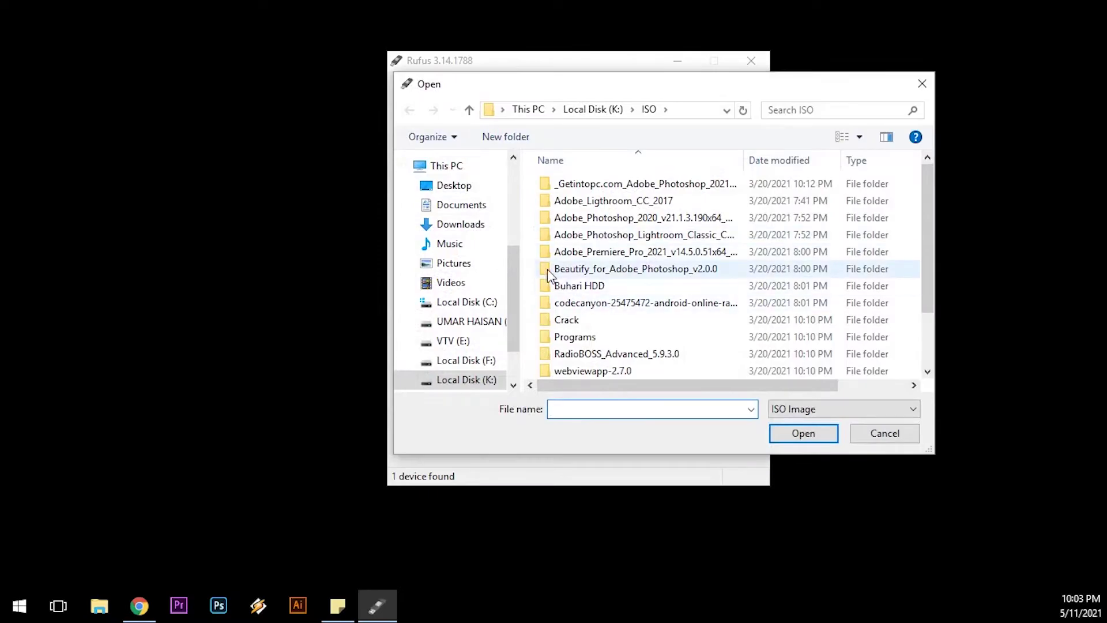
drag(680, 92, 410, 94)
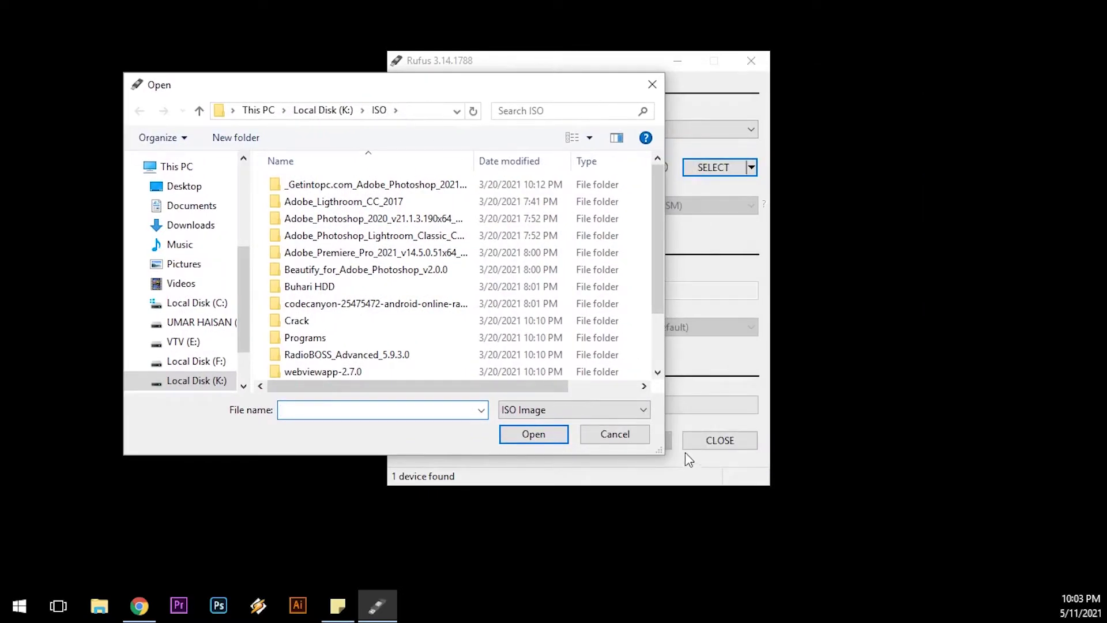
drag(658, 451, 895, 584)
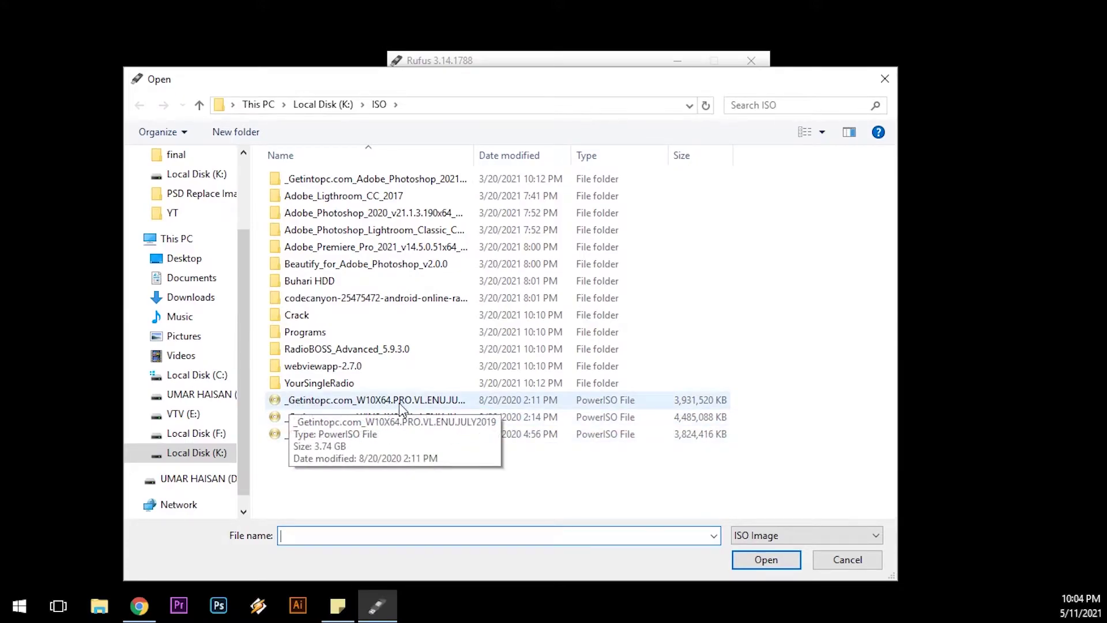
click(320, 401)
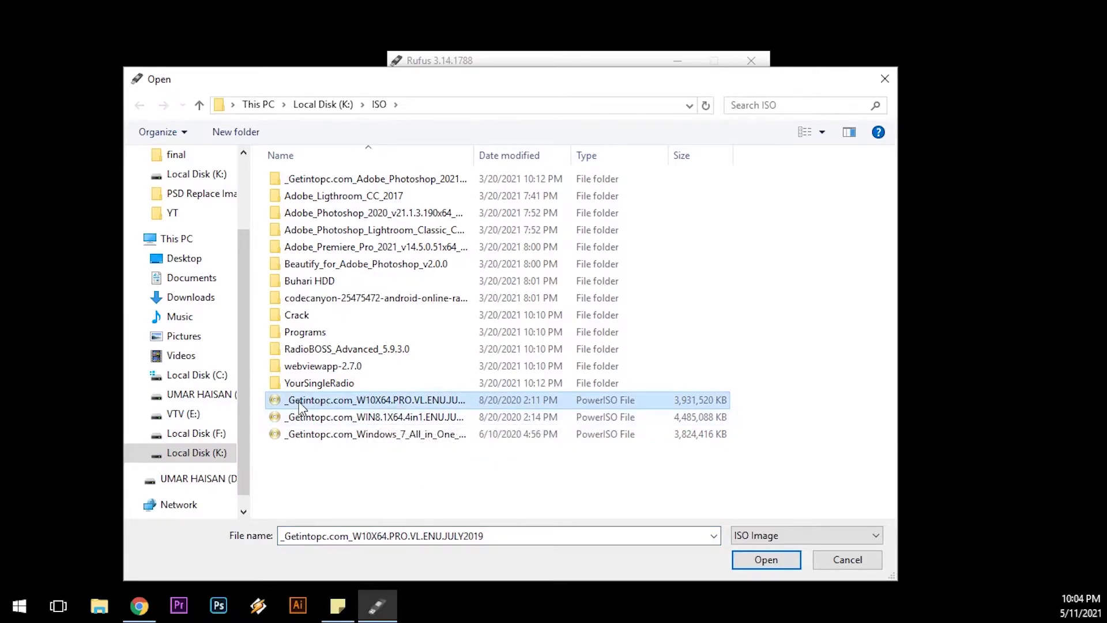
double_click(379, 402)
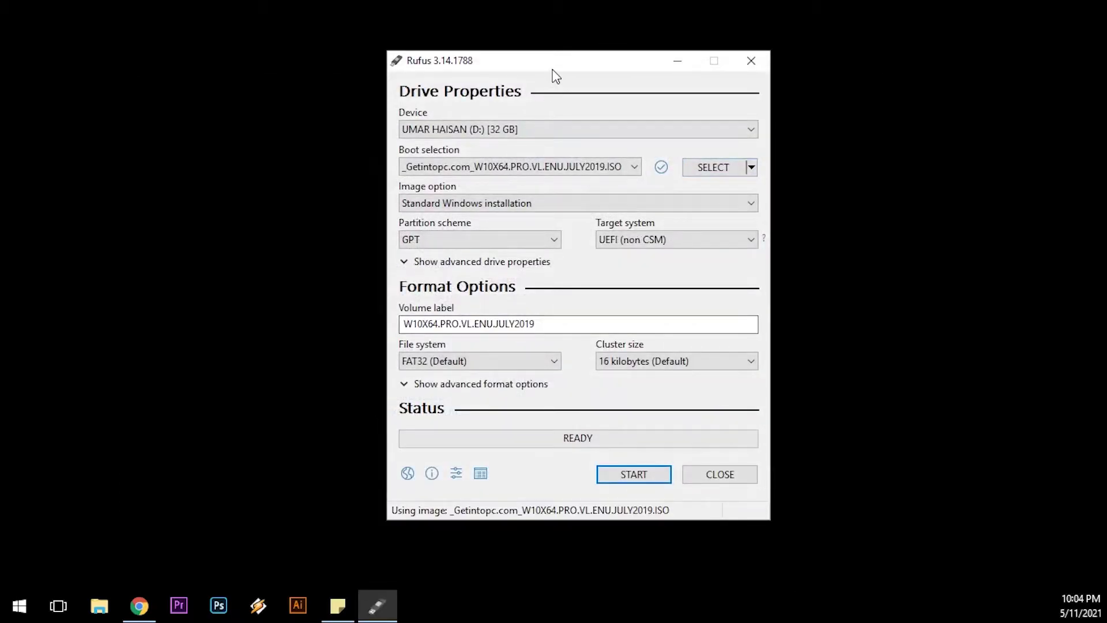
Choose Standard Windows installation as the image option
drag(553, 65, 501, 59)
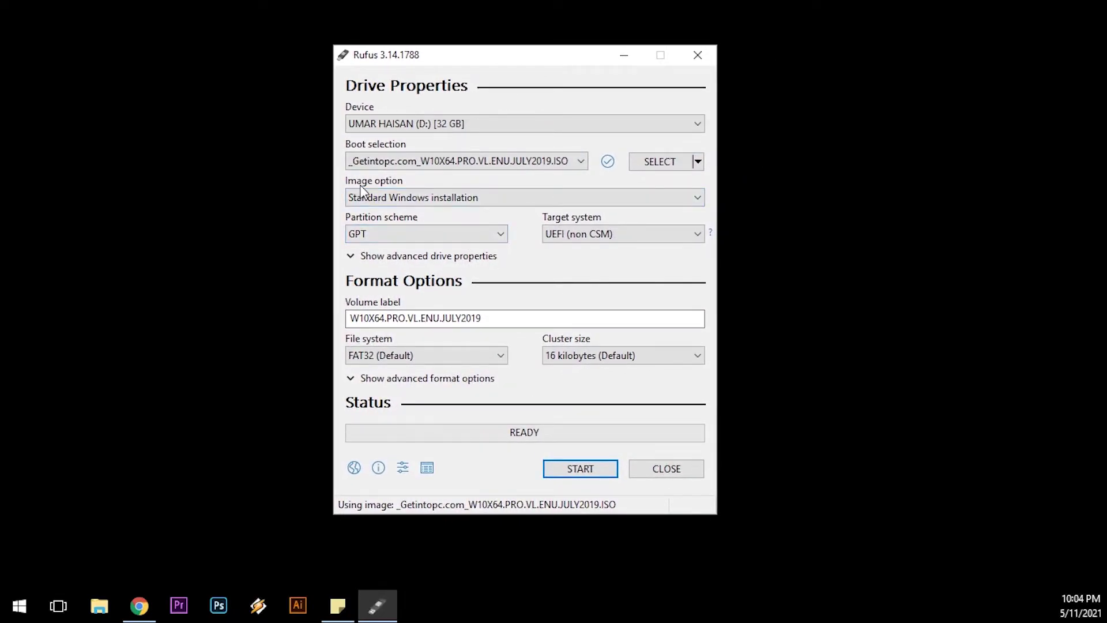
click(433, 197)
click(456, 198)
click(456, 199)
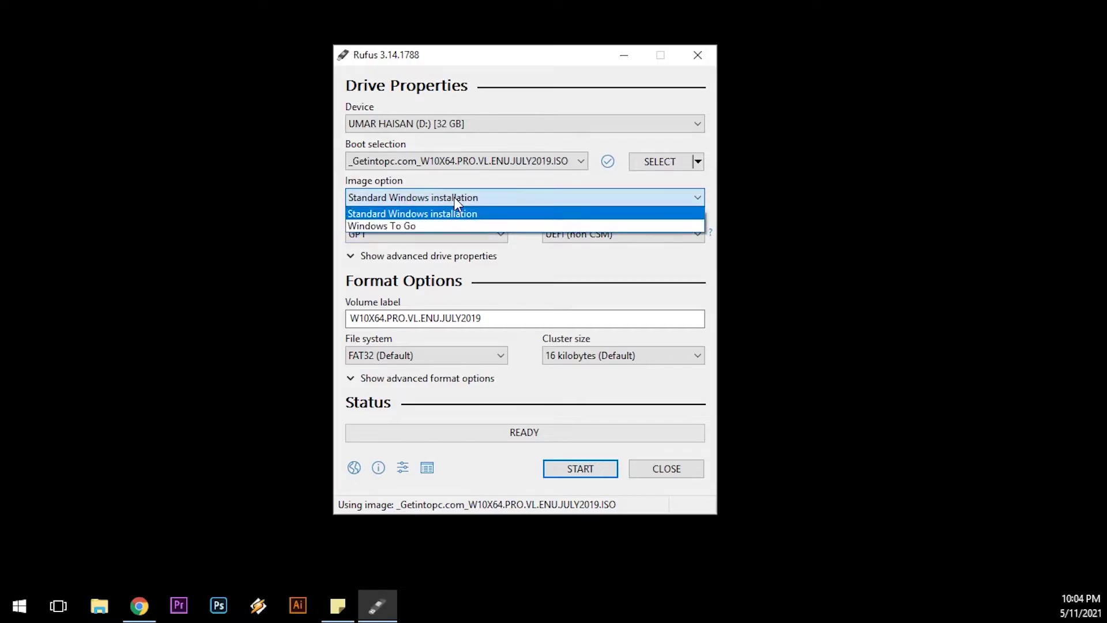
click(410, 214)
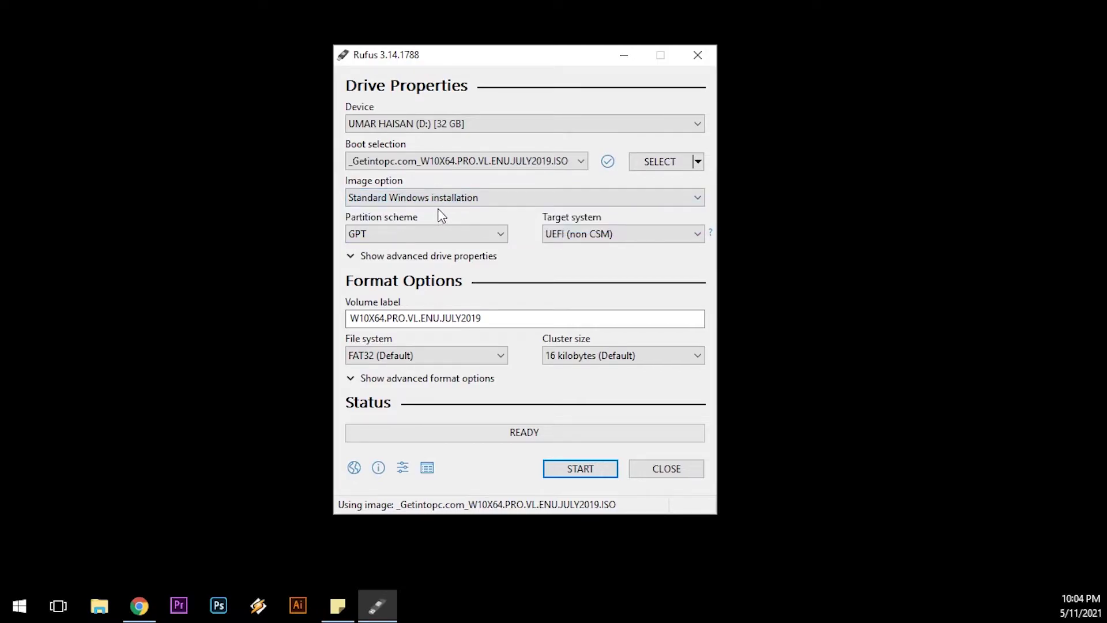
Set the partition scheme to MBR for a BIOS (or UEFI-CSM) target system
click(478, 234)
click(427, 250)
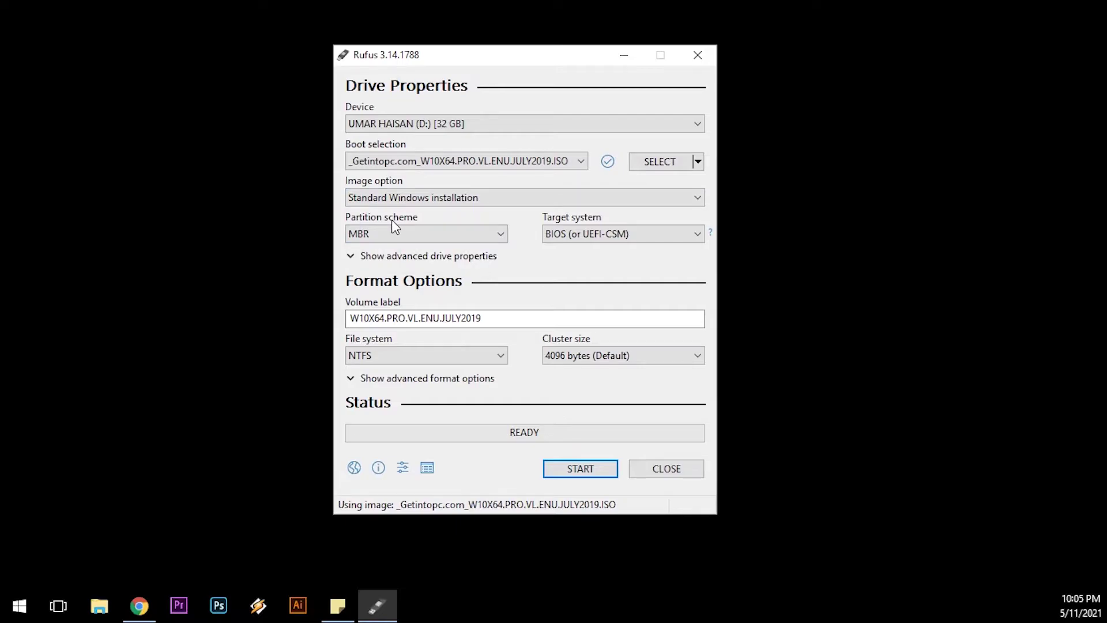
click(426, 236)
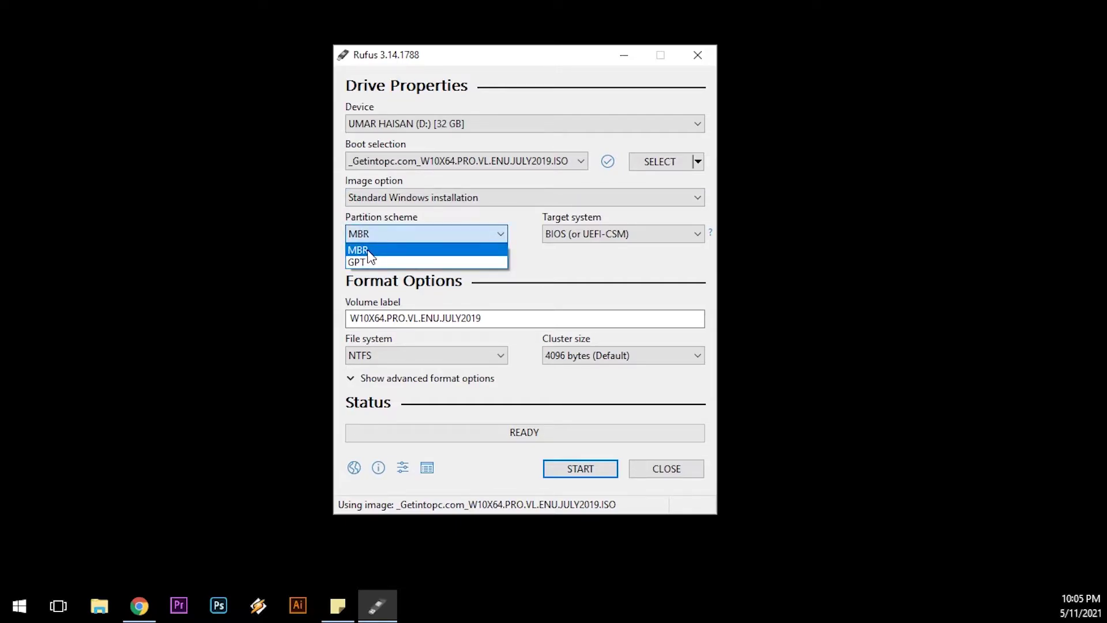
click(368, 251)
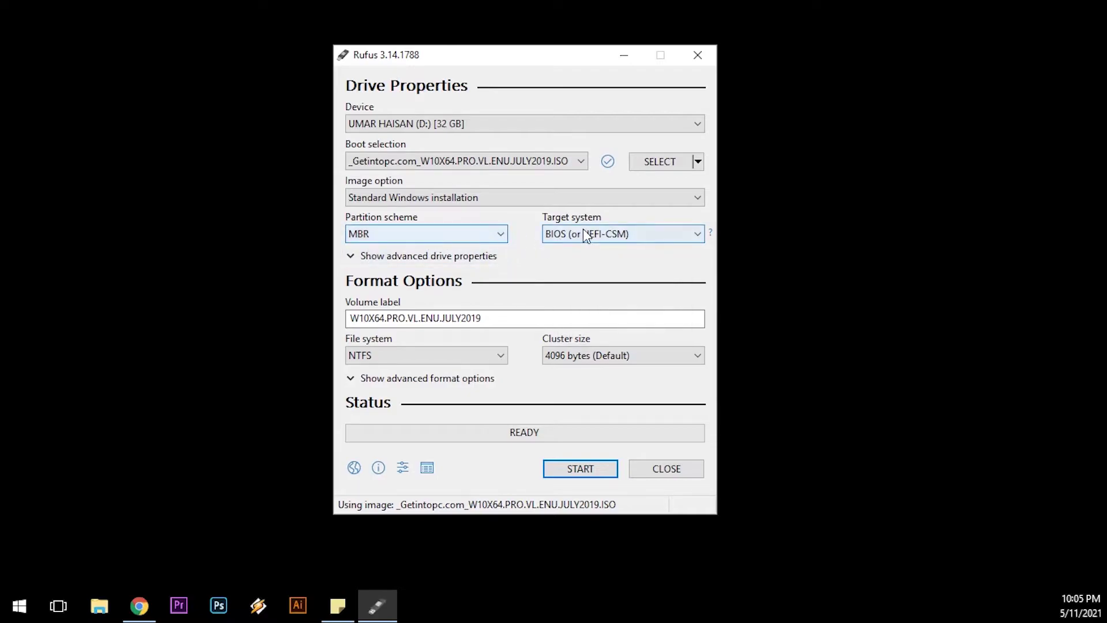
Try the GPT partition scheme for a UEFI (non CSM) target and switch back to MBR
click(420, 233)
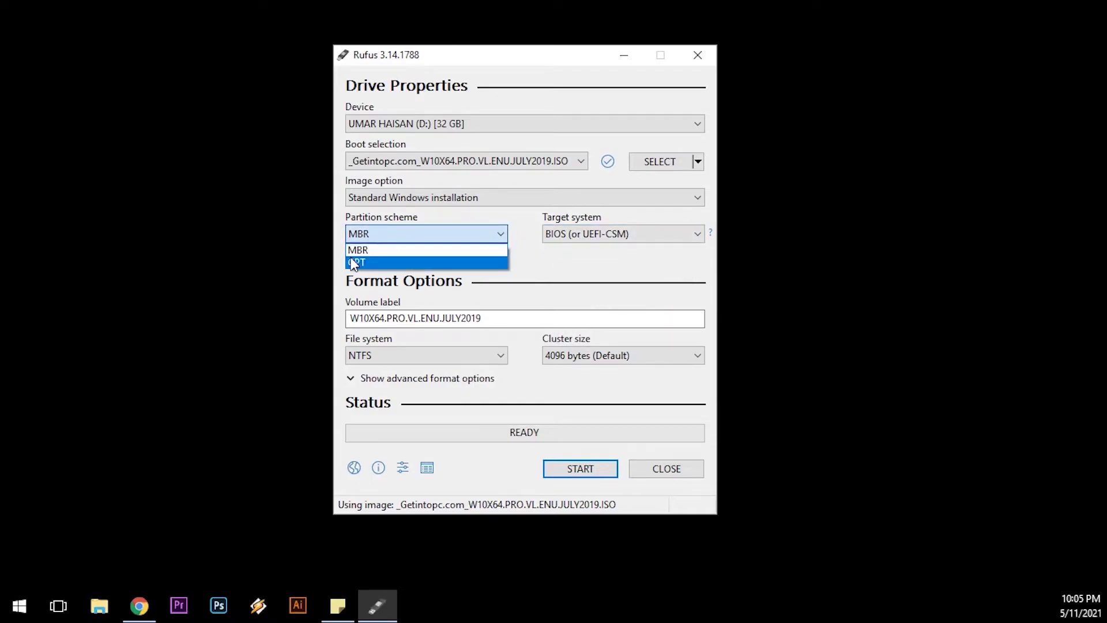
click(365, 262)
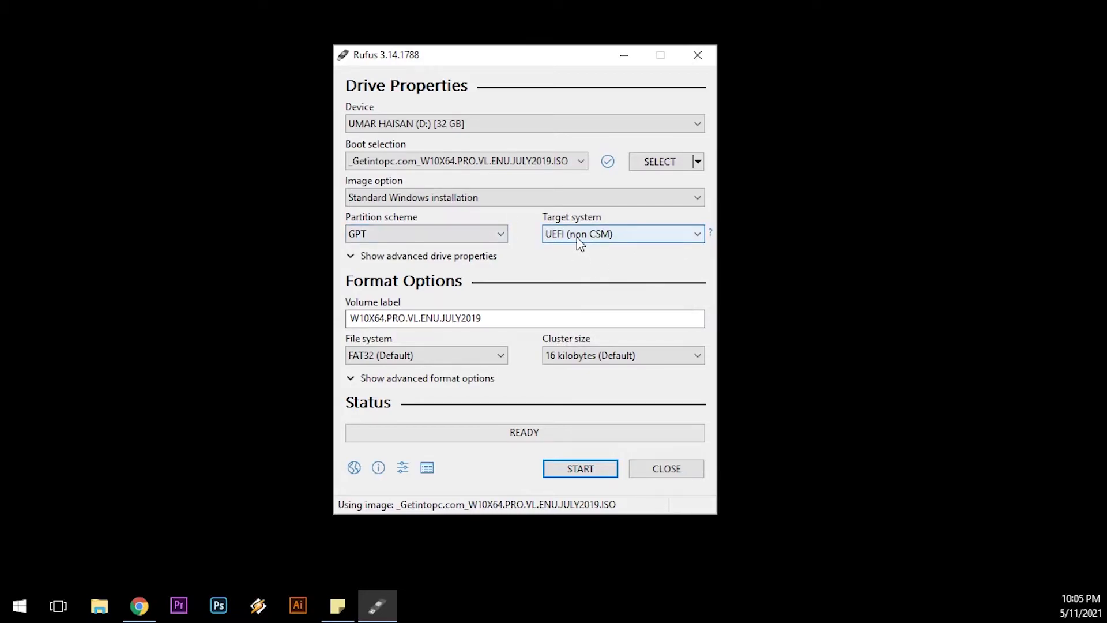
click(461, 239)
click(363, 248)
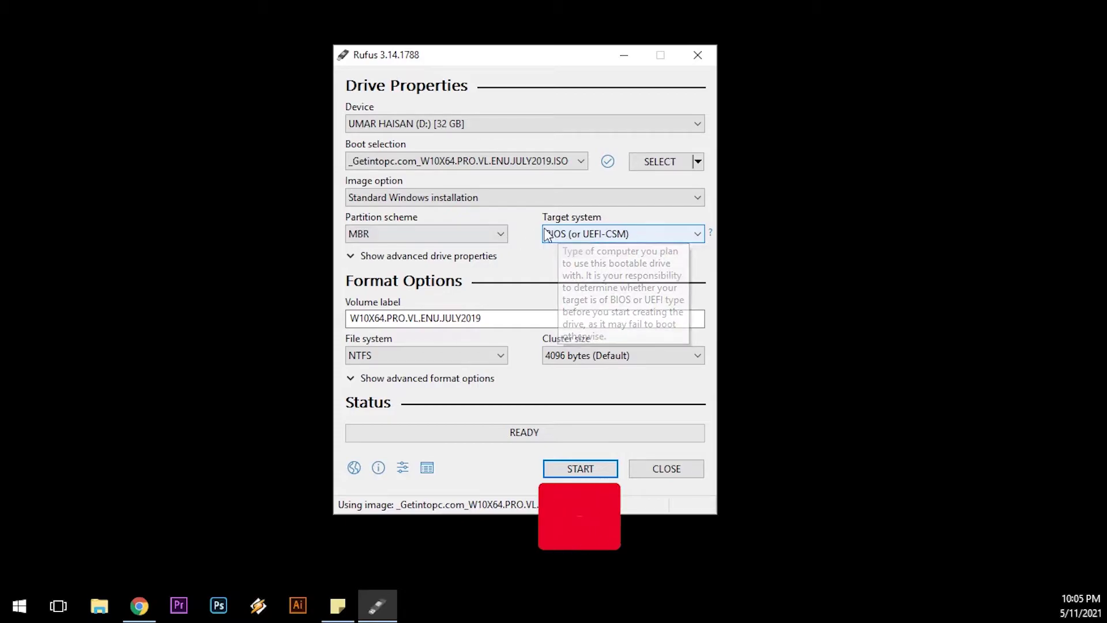
click(579, 231)
click(580, 230)
click(436, 236)
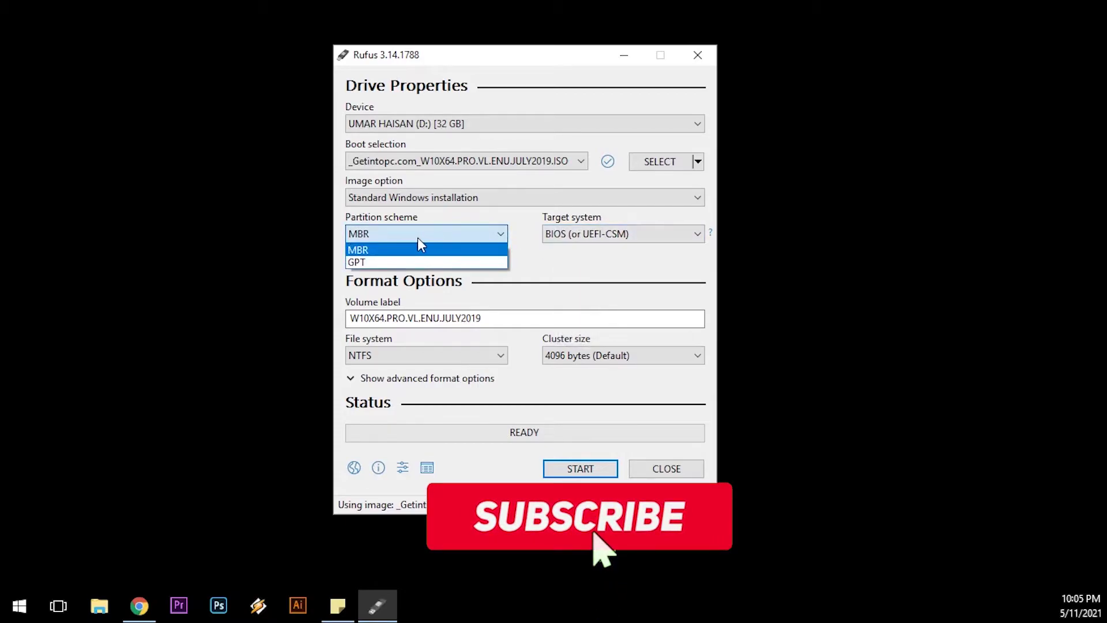
click(404, 247)
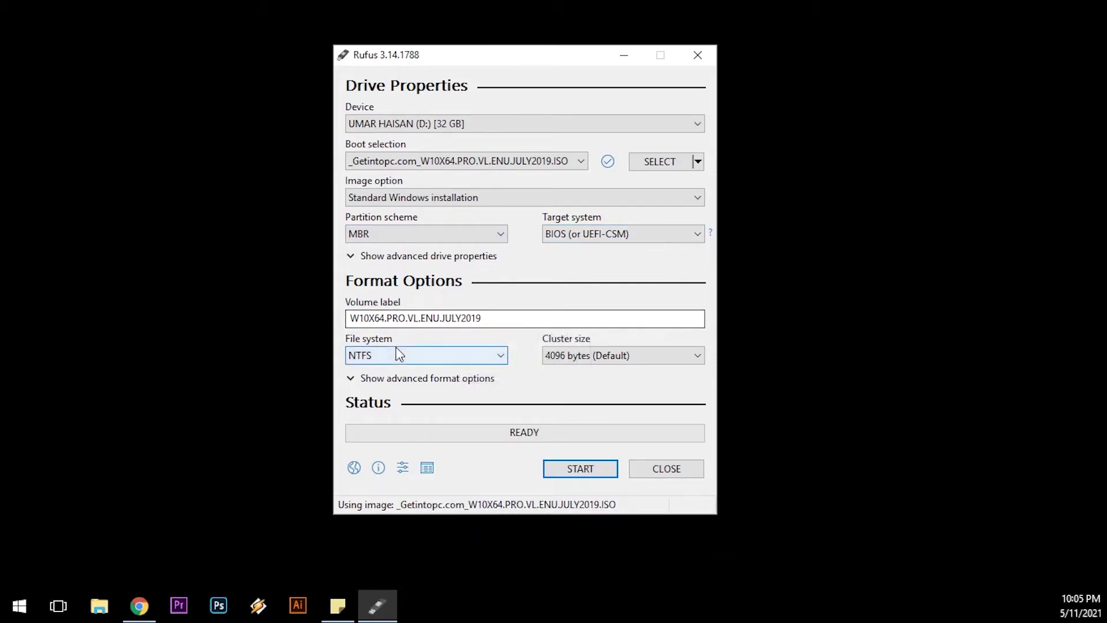
Start writing the Windows 10 image to the USB drive and agree to erase all data on it
drag(350, 318, 530, 320)
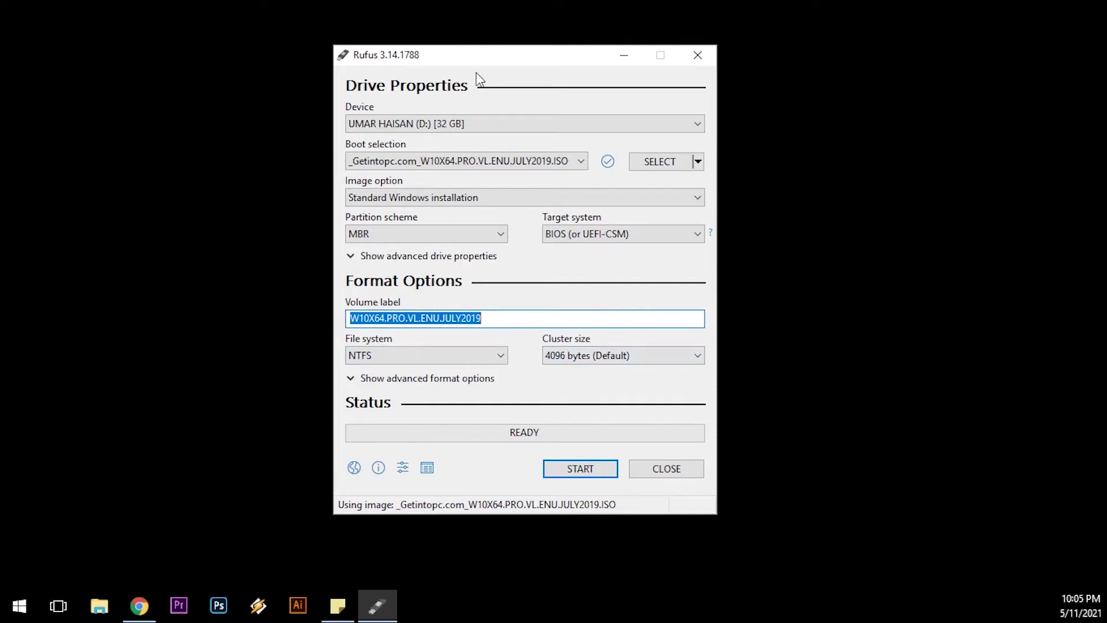
drag(471, 55, 544, 37)
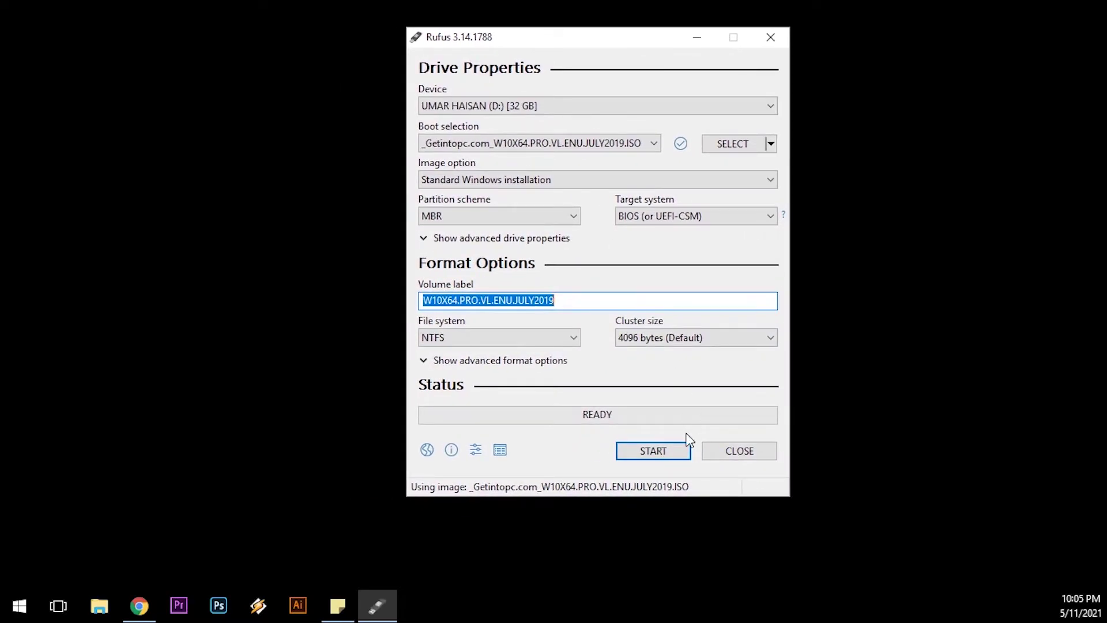
click(653, 452)
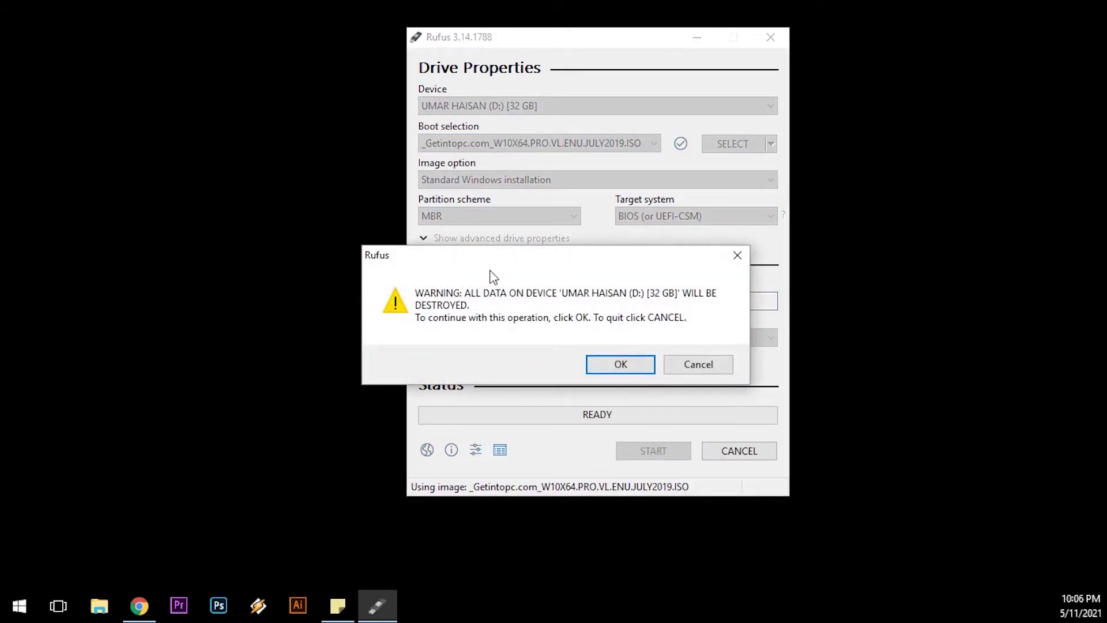
drag(469, 236, 429, 217)
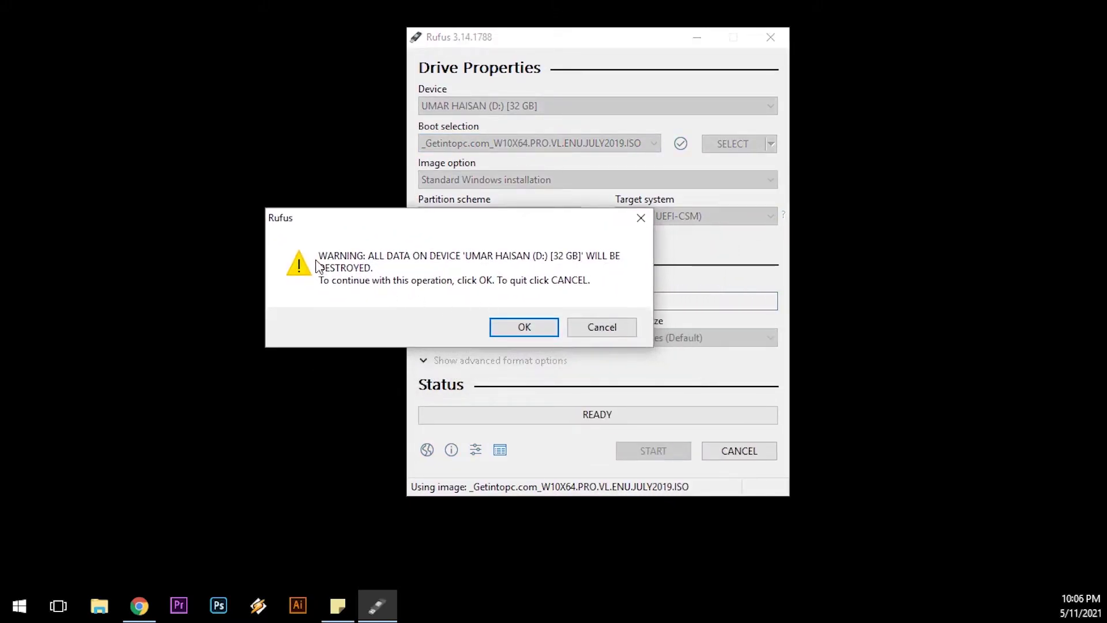
click(523, 327)
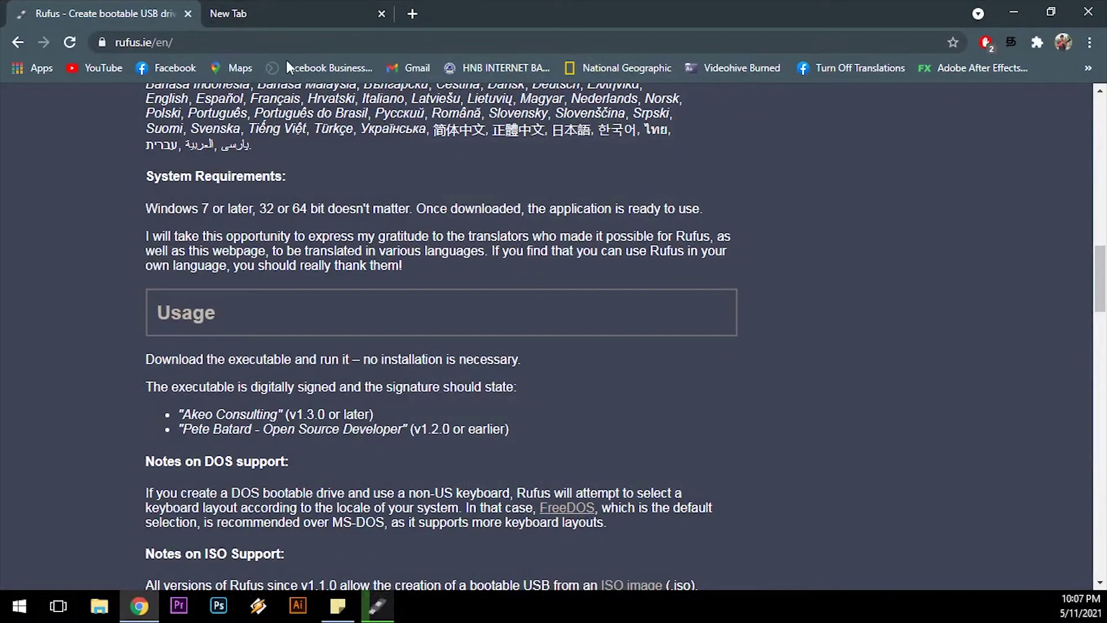
Open getintopc.com in the empty browser tab and close the Rufus website tab
click(203, 23)
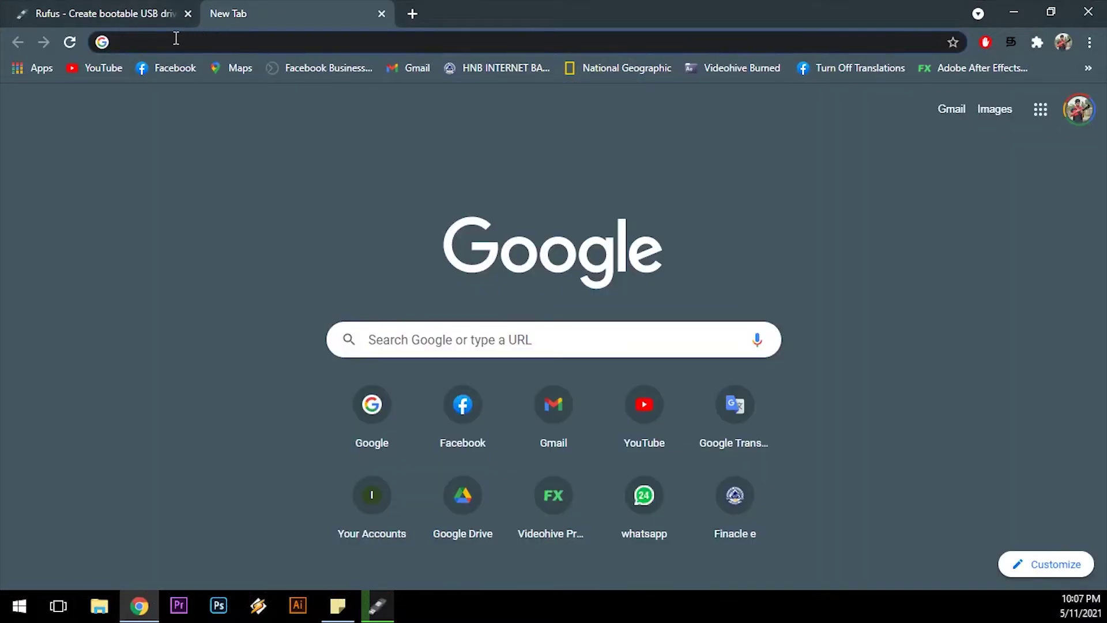
click(207, 40)
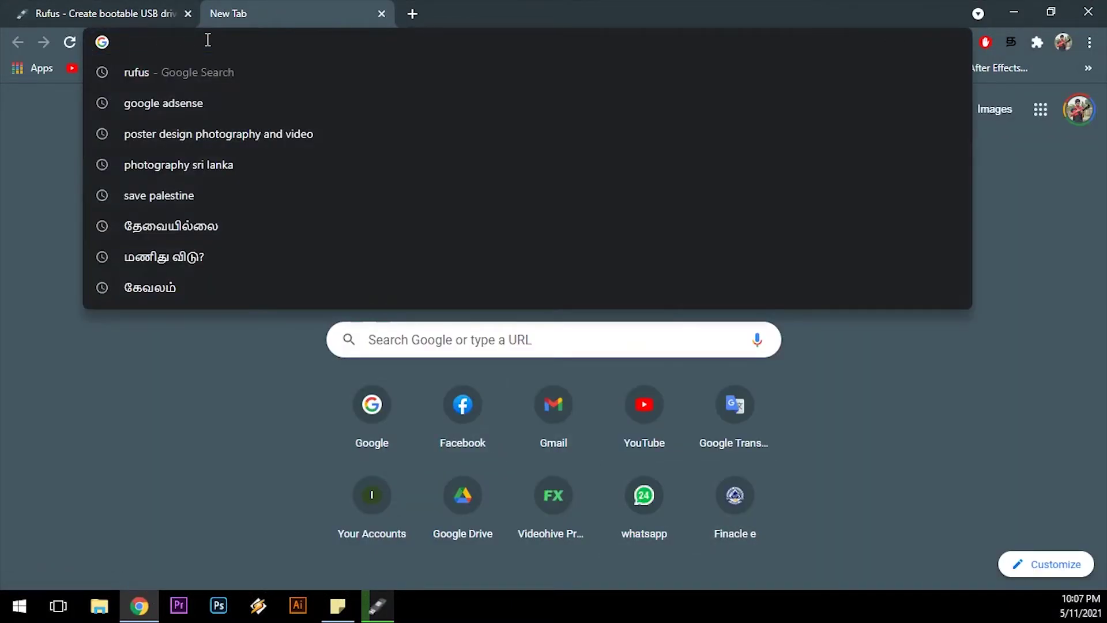
text(getintopc.com)
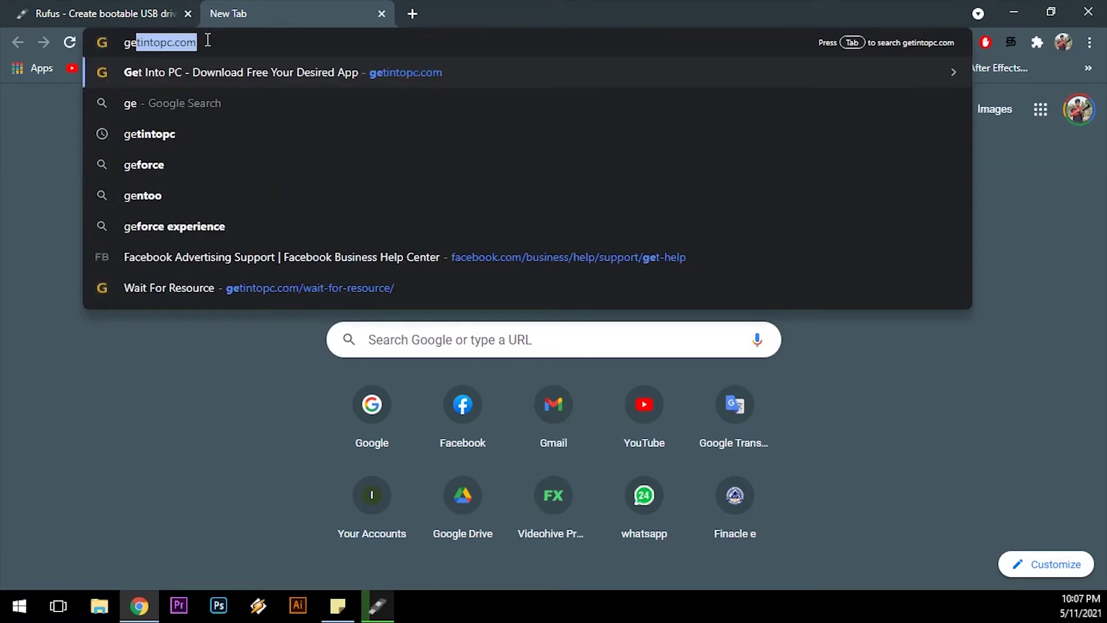
key(Return)
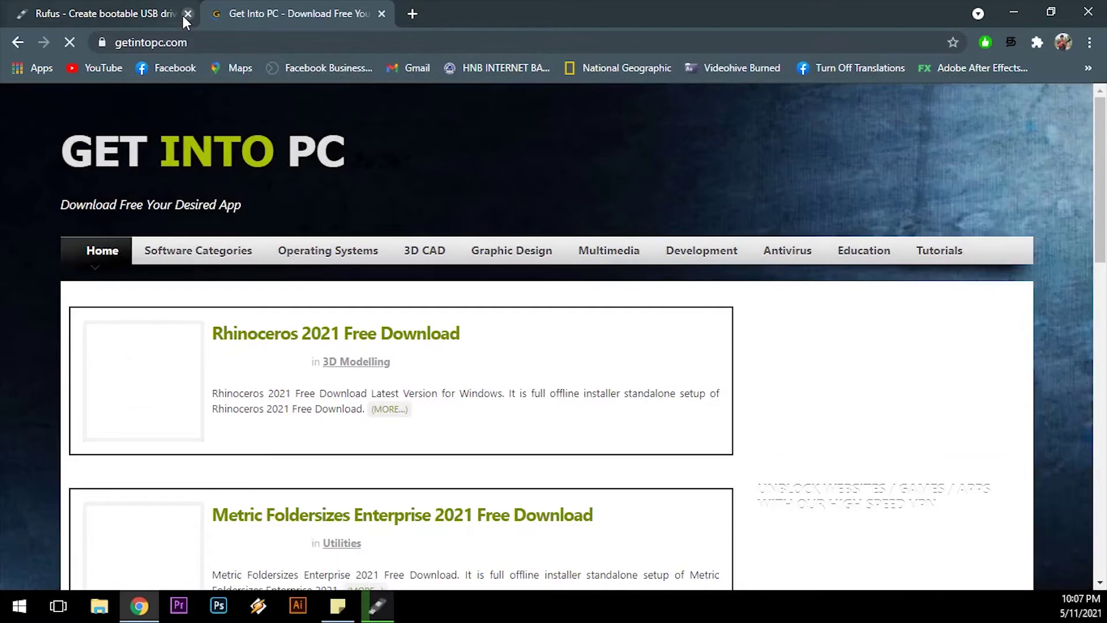
click(187, 14)
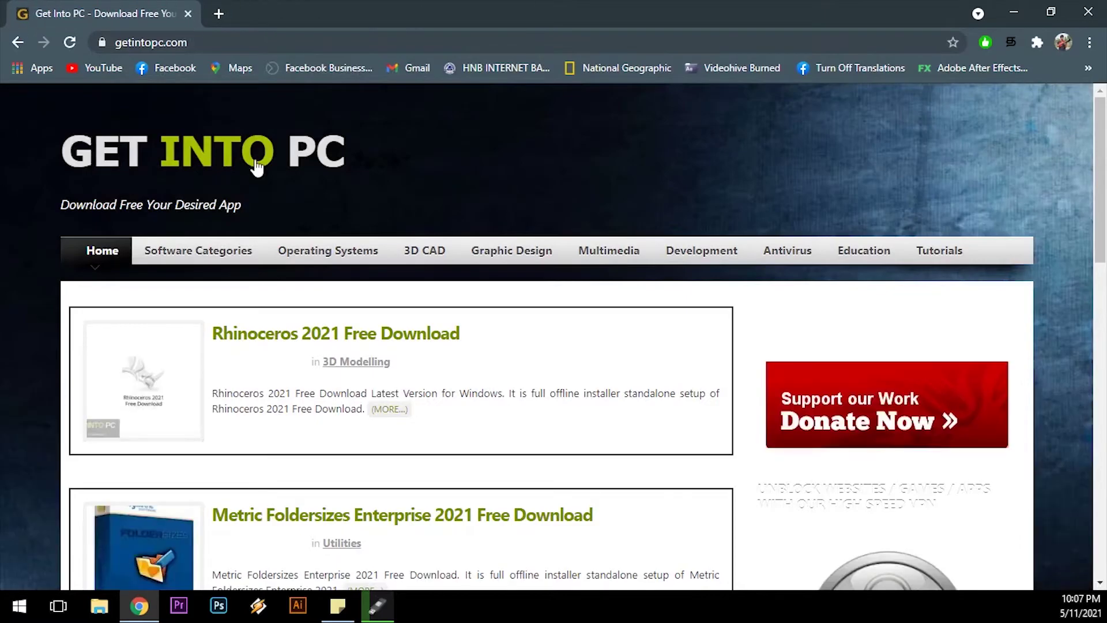
Search the Get Into PC website for windows 10
scroll(467, 376, down, 3)
scroll(898, 342, up, 3)
text(10)
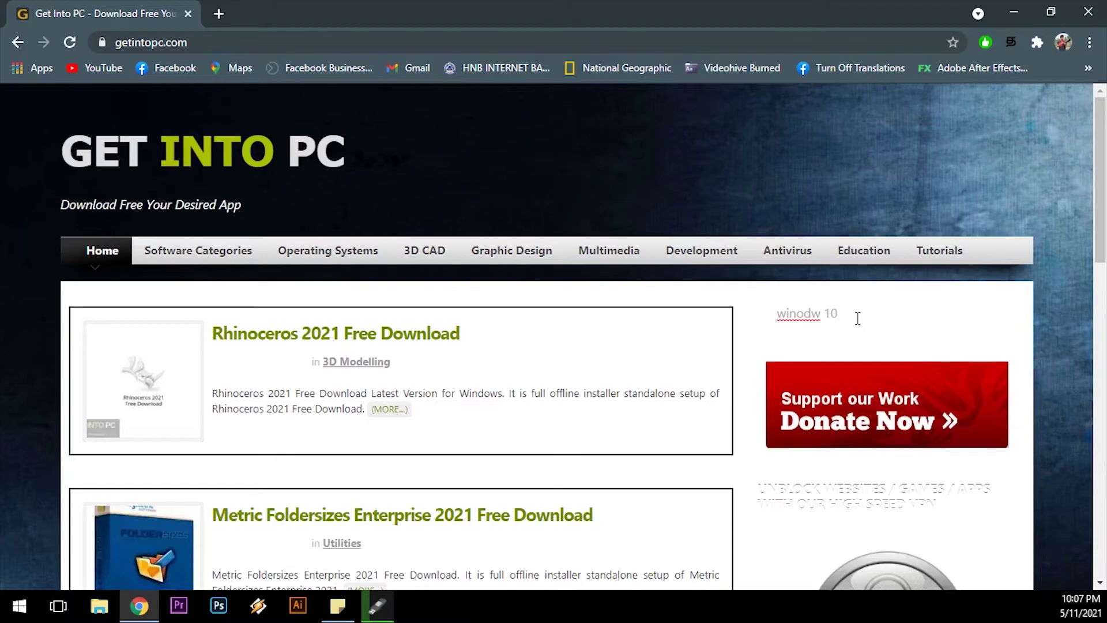
key(Return)
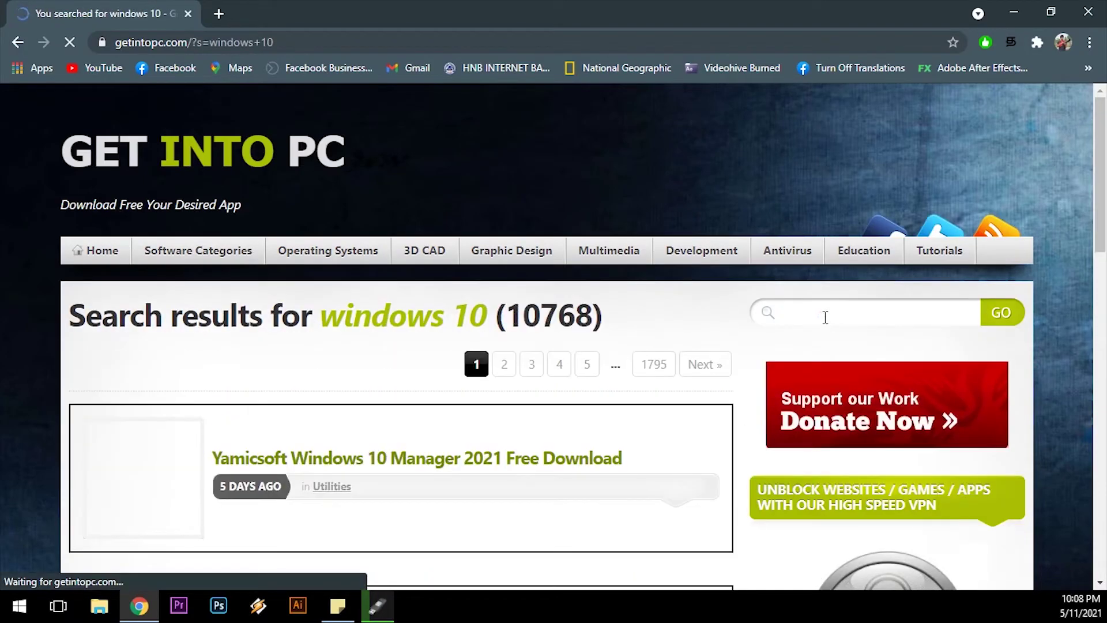
Open the Windows 10 X64 Pro incl Office 2019 APRIL 2021 download page and review its features and technical setup details
scroll(397, 337, down, 4)
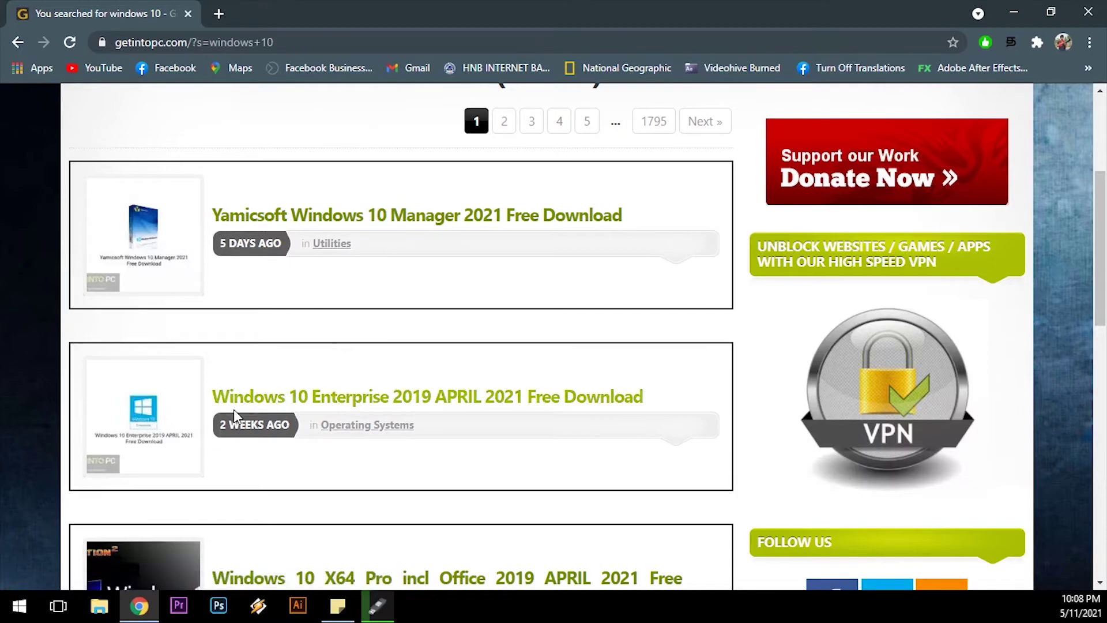
scroll(535, 411, down, 4)
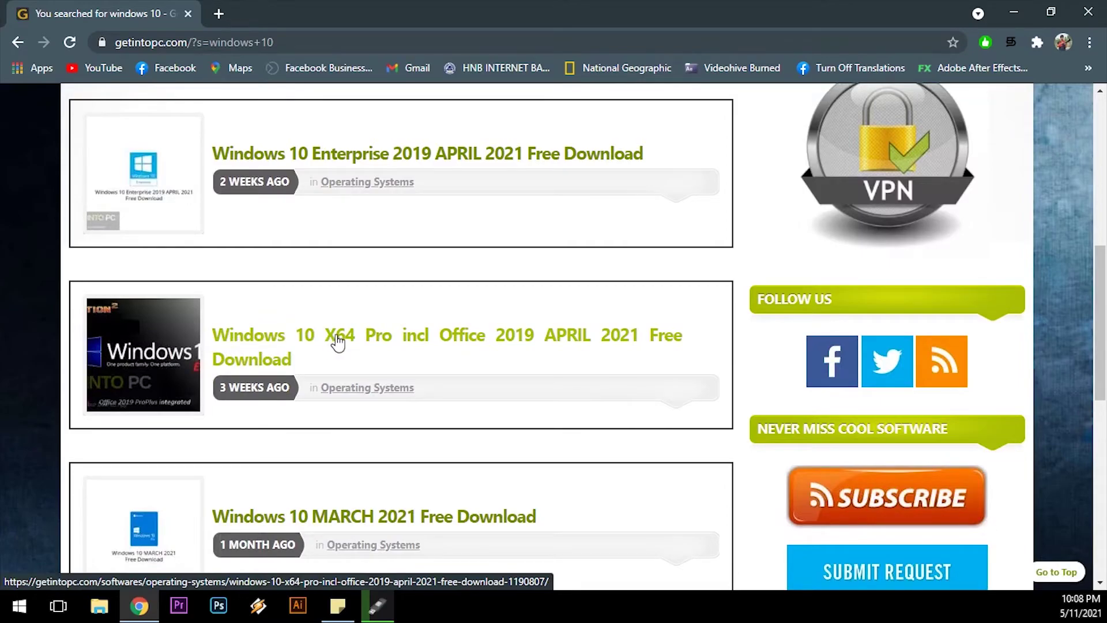
click(419, 344)
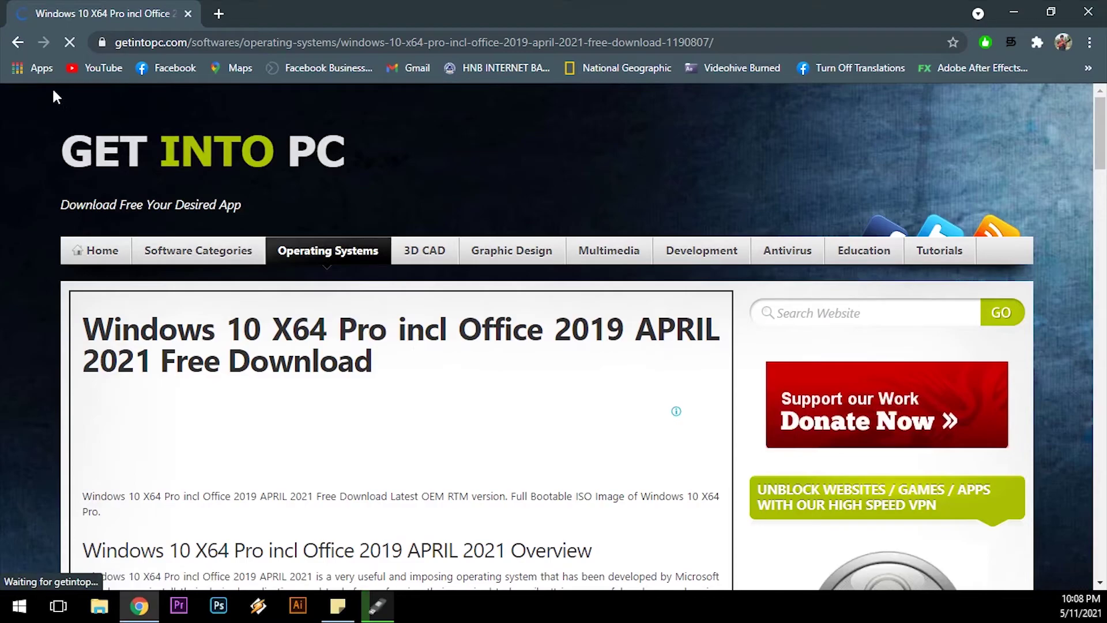
scroll(437, 346, down, 5)
scroll(434, 341, down, 10)
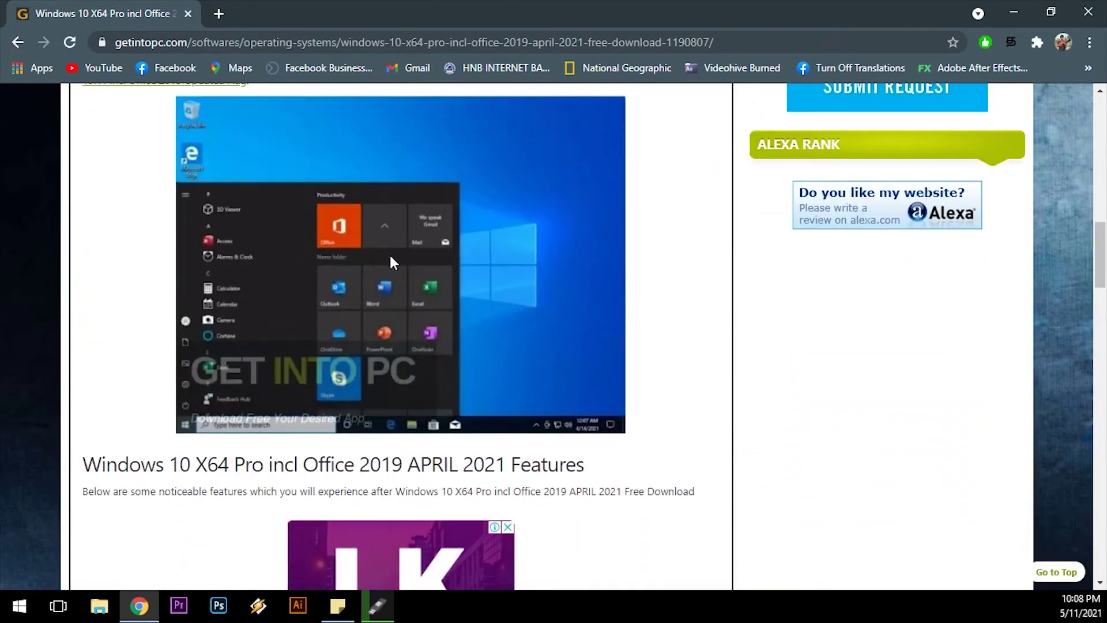
scroll(389, 254, down, 5)
scroll(294, 321, down, 10)
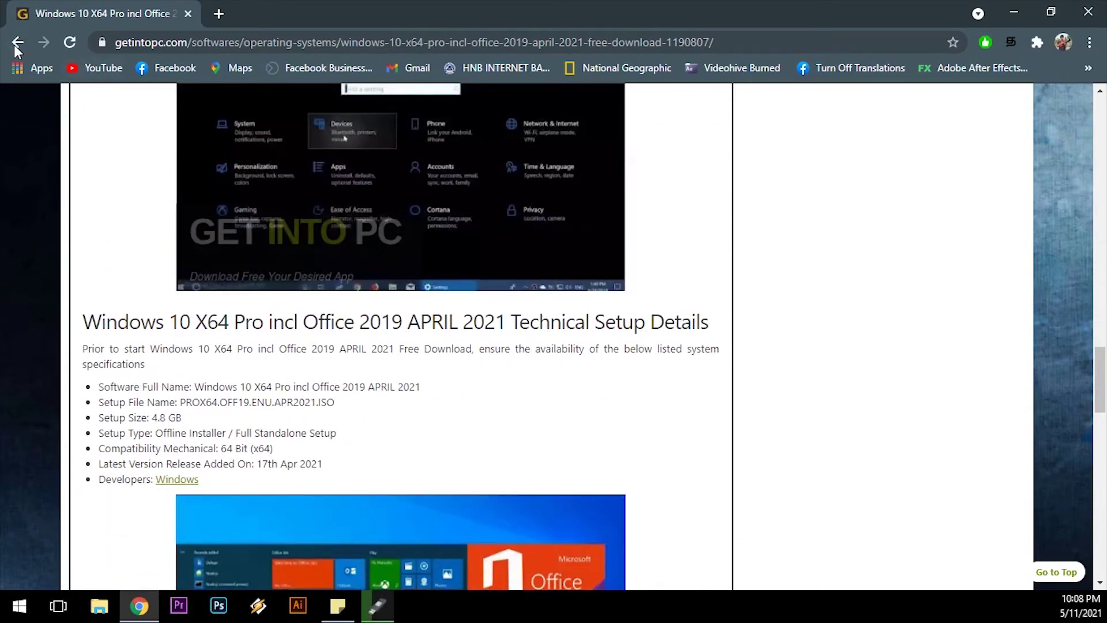
Return to the windows 10 search results and look through the Windows 10 editions on page 2
click(18, 42)
scroll(410, 352, down, 6)
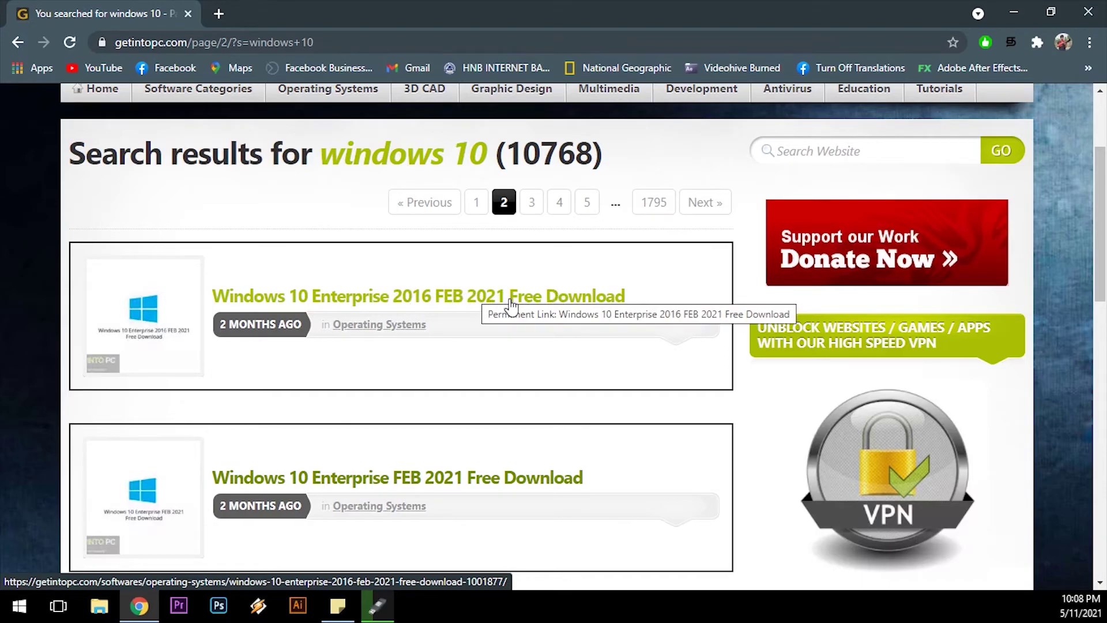
scroll(424, 398, down, 5)
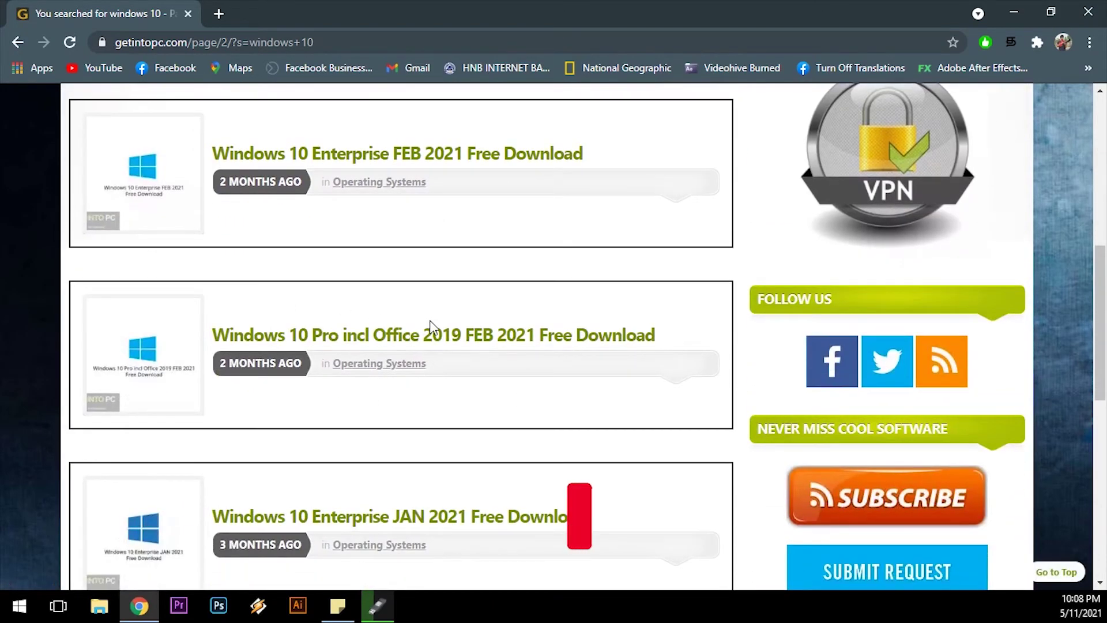
scroll(314, 233, up, 6)
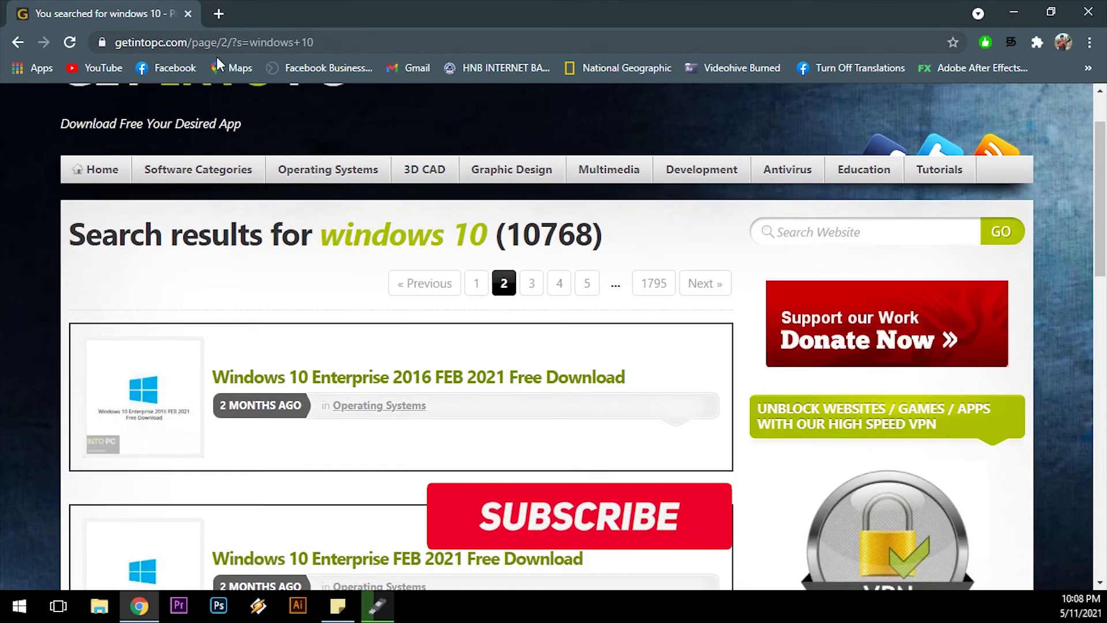
click(118, 42)
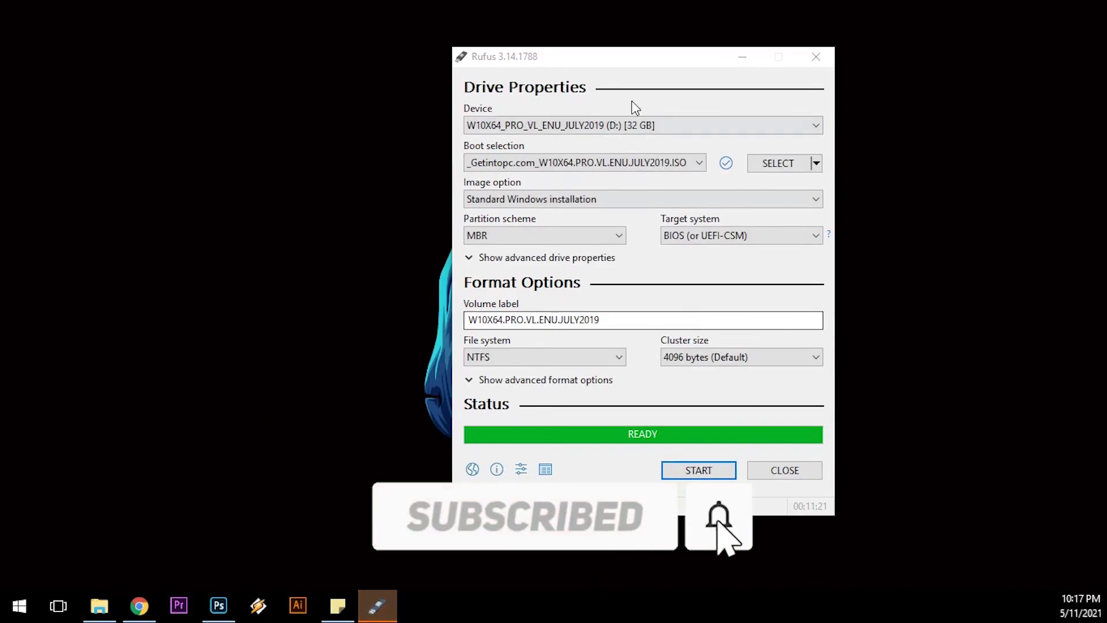
Close Rufus, inspect the files on the W10X64_PRO_VL_ENU_JULY2019 (D:) drive in File Explorer, and return to This PC
drag(630, 62, 565, 55)
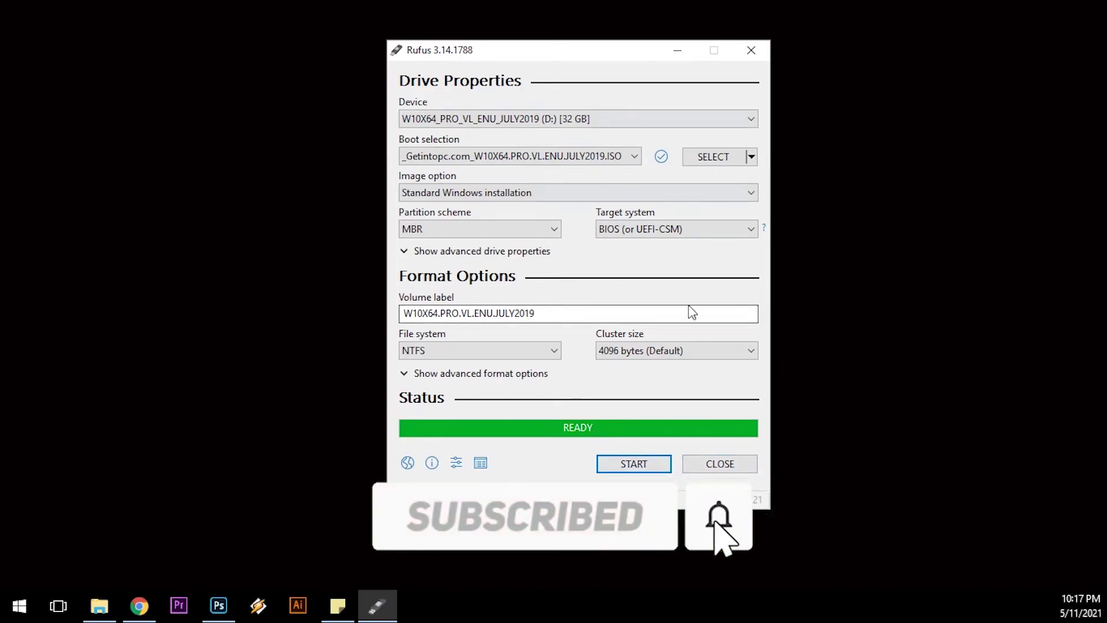
click(717, 466)
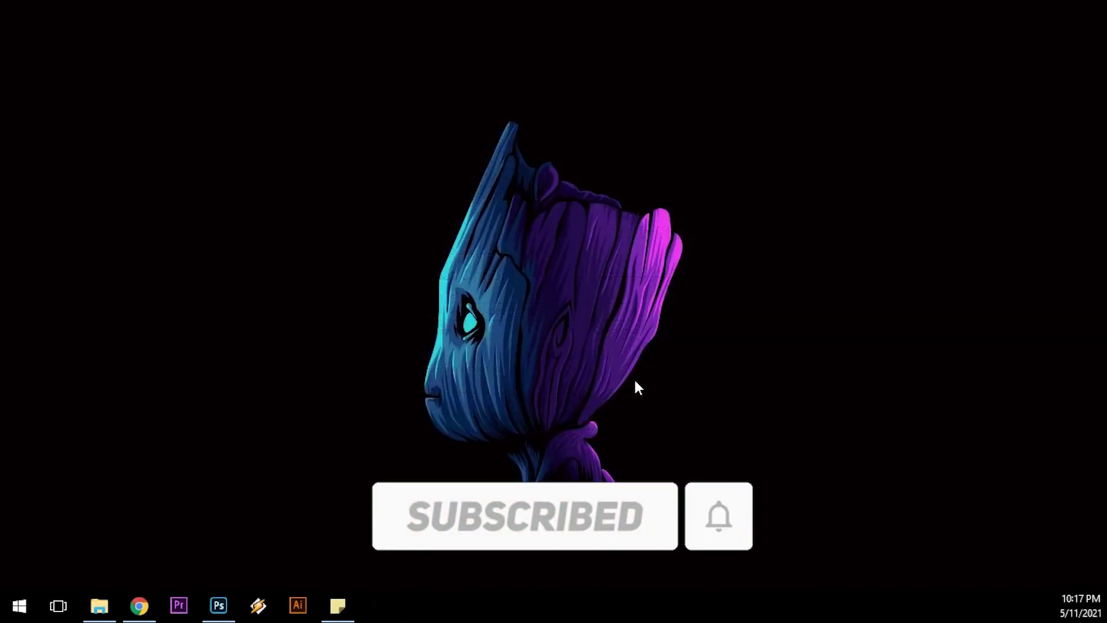
click(100, 606)
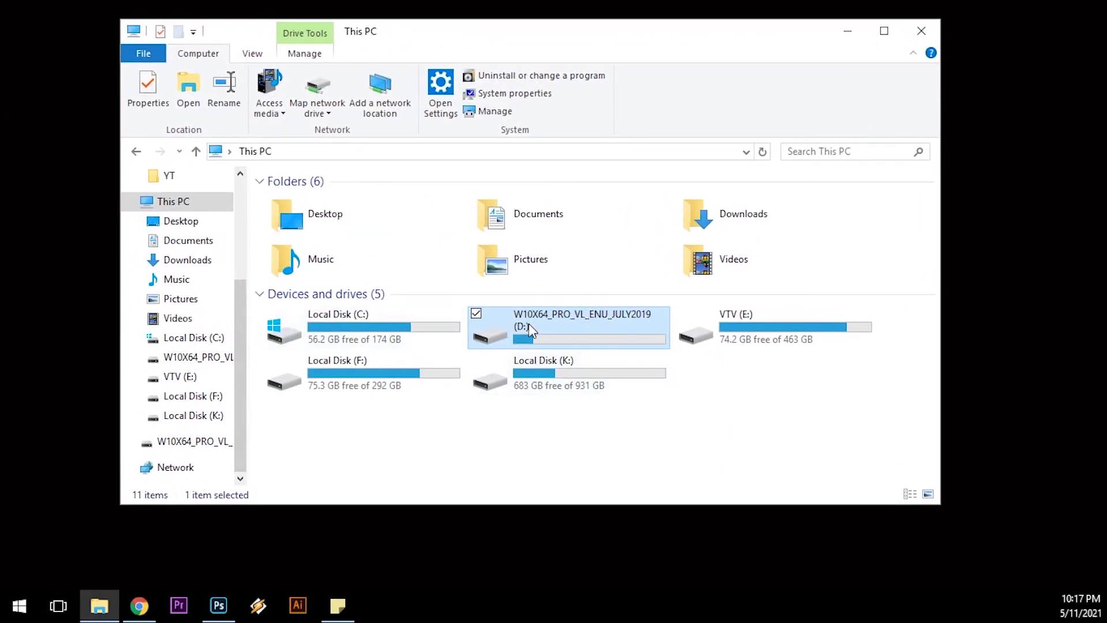
double_click(562, 324)
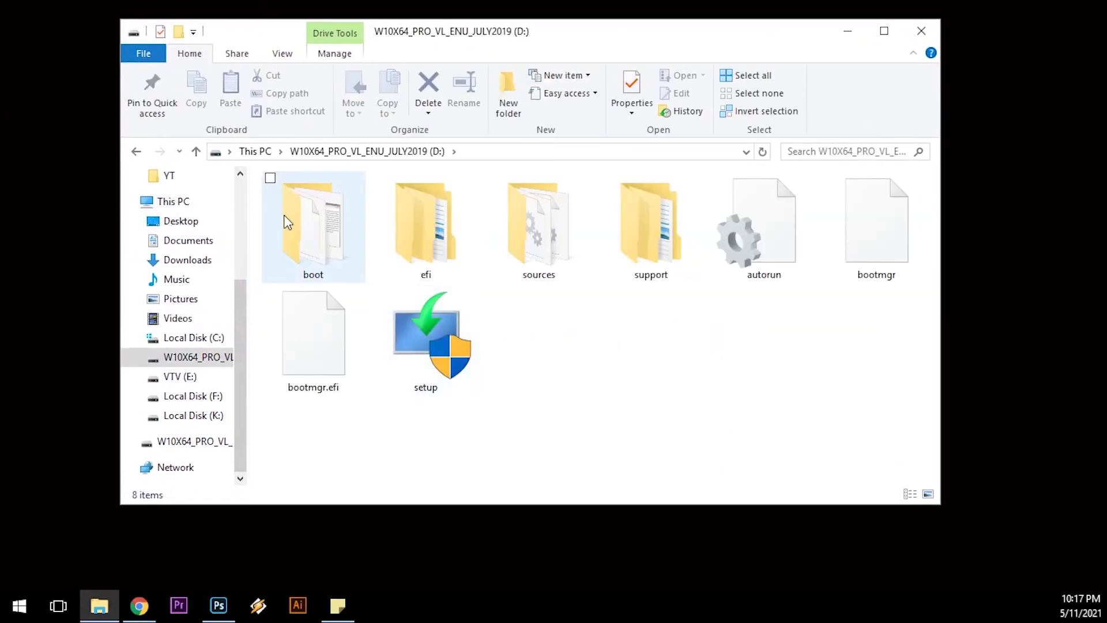
key(alt+Left)
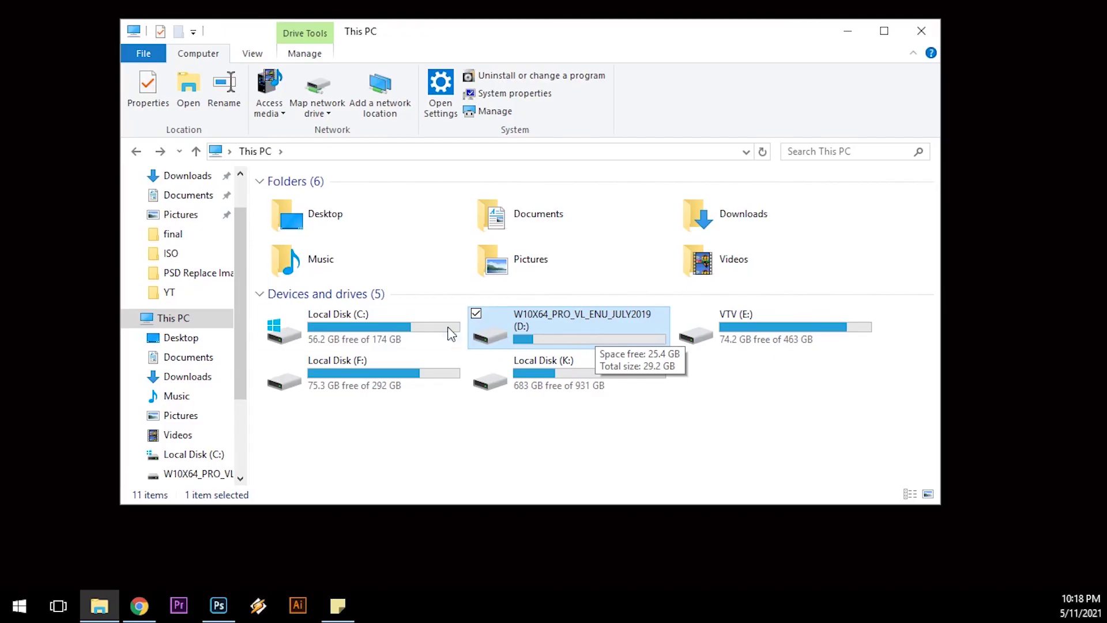
Switch to Chrome and look through the YouTube channel page and the aayiramarivom.com home page
key(alt+Tab)
scroll(904, 312, down, 3)
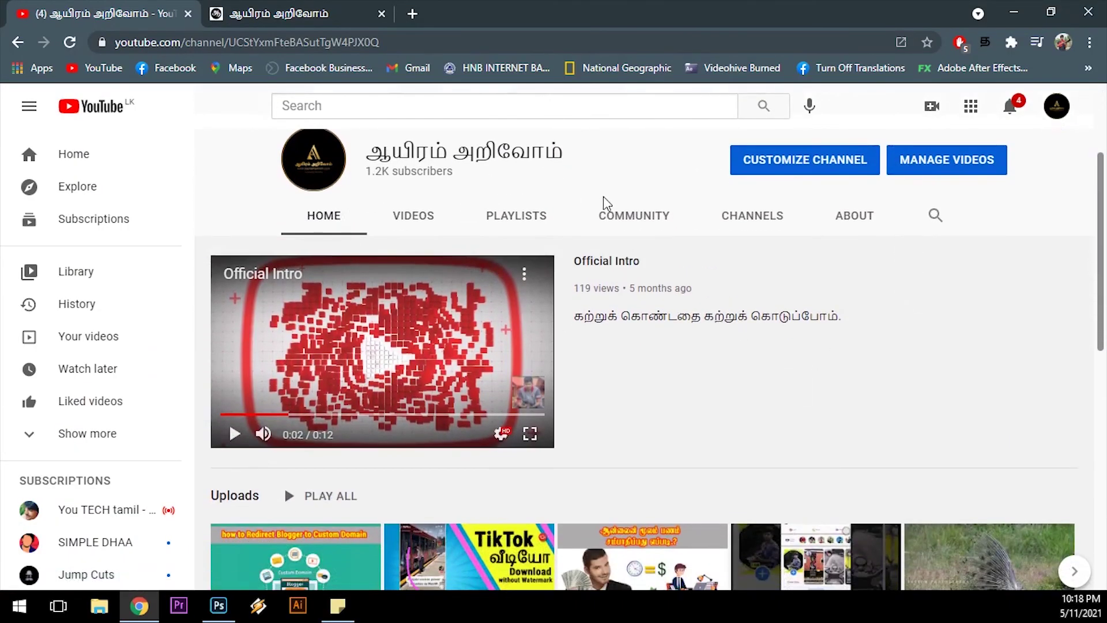
scroll(481, 306, up, 2)
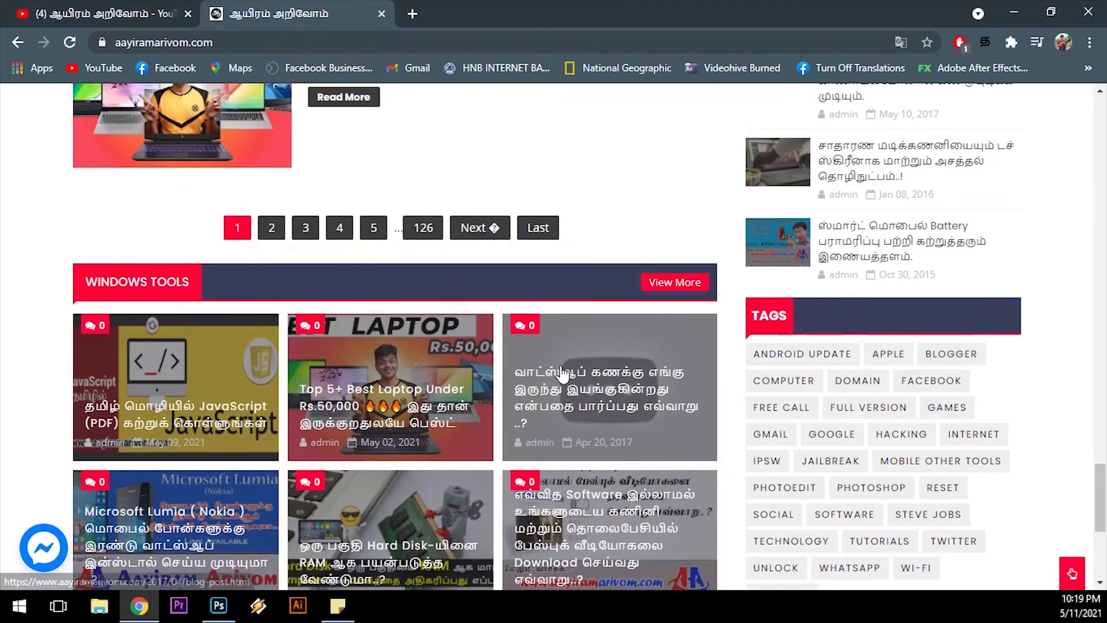
scroll(562, 372, up, 15)
scroll(562, 371, up, 5)
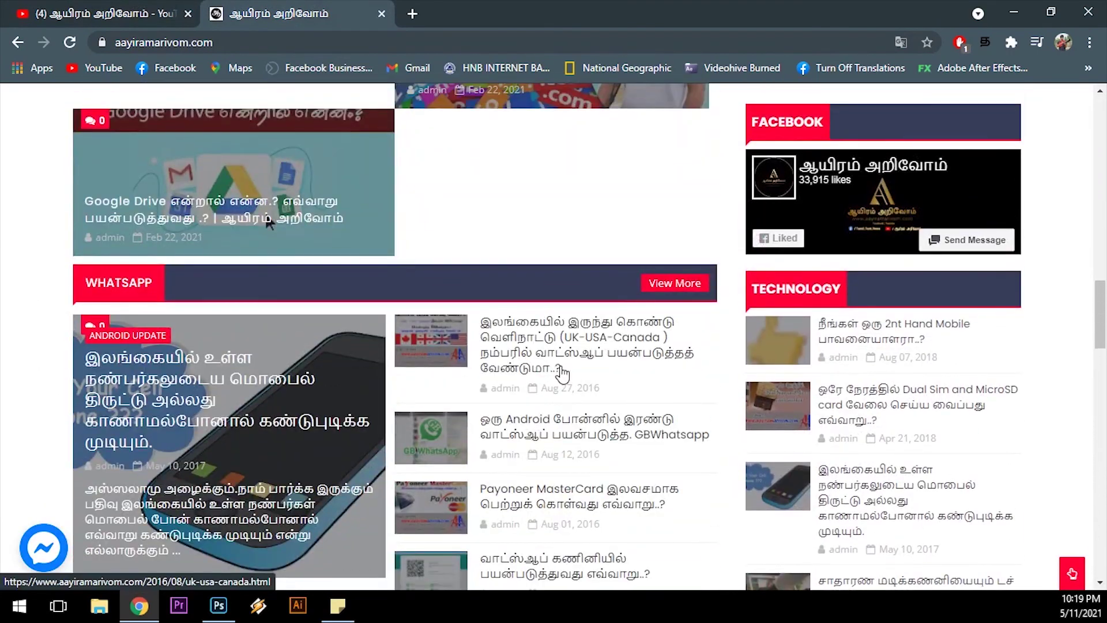
scroll(562, 372, up, 8)
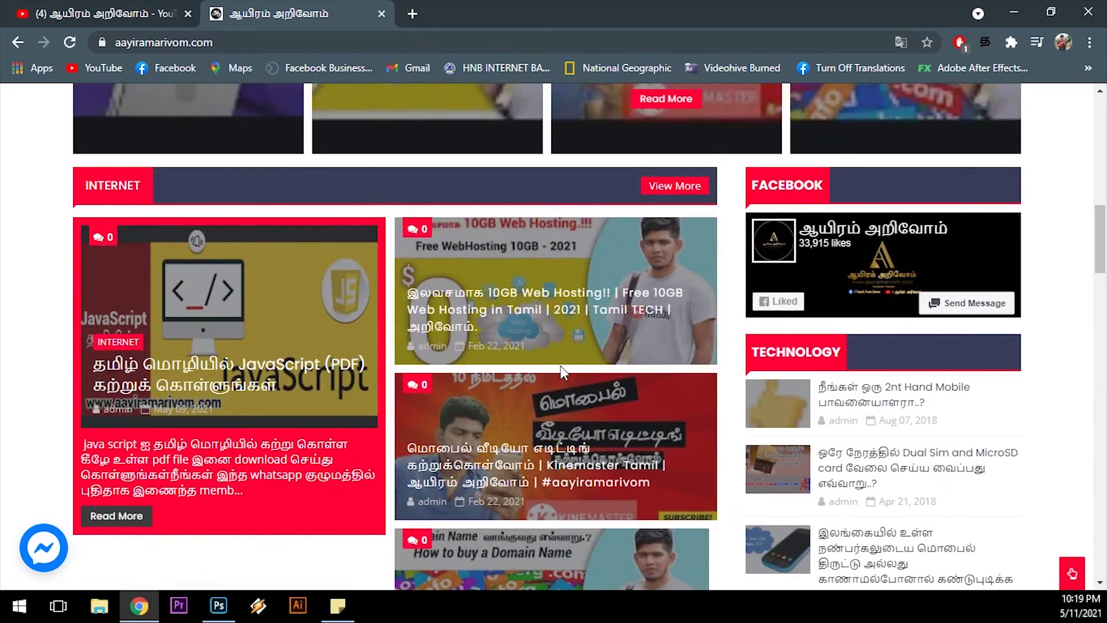